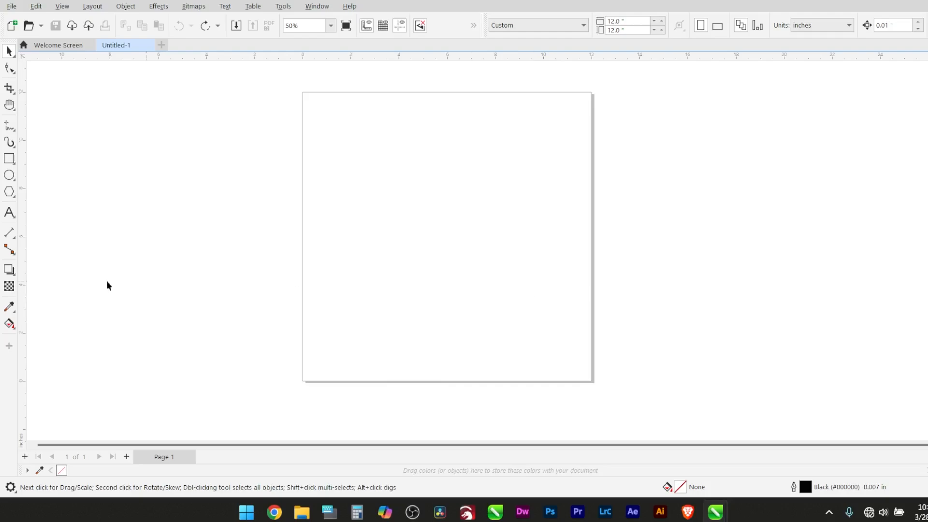
Draw a circle about 9.6 in in diameter and shift it slightly so it sits near the page's center
left_click(11, 176)
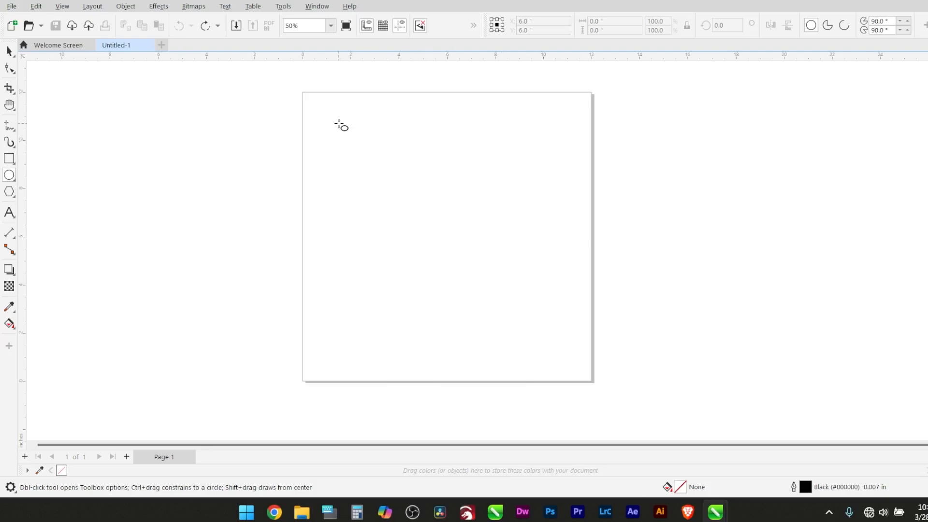
left_click_drag(341, 119, 573, 350)
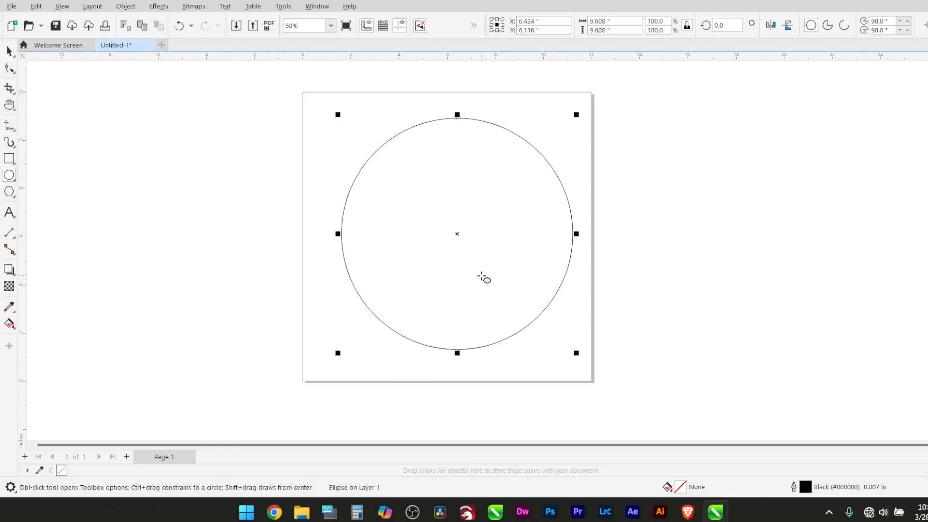
left_click(9, 51)
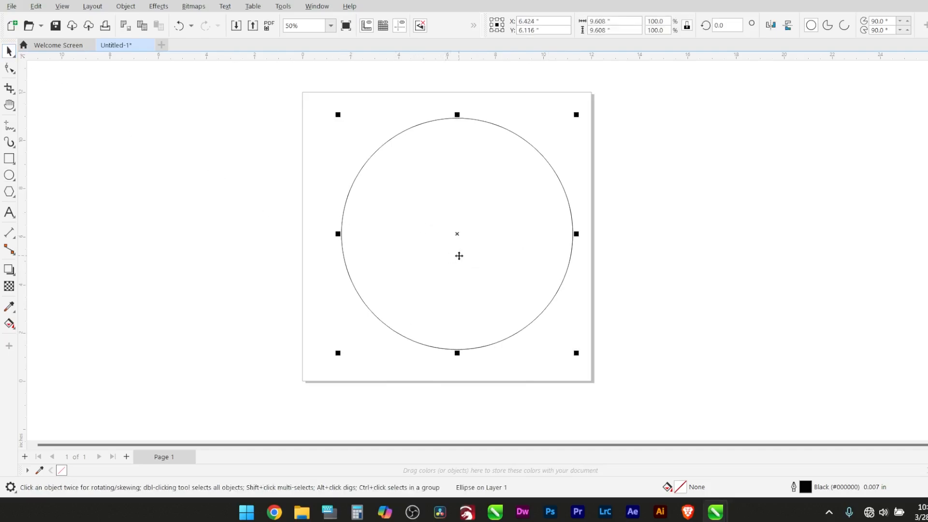
left_click_drag(458, 237, 452, 238)
left_click(657, 210)
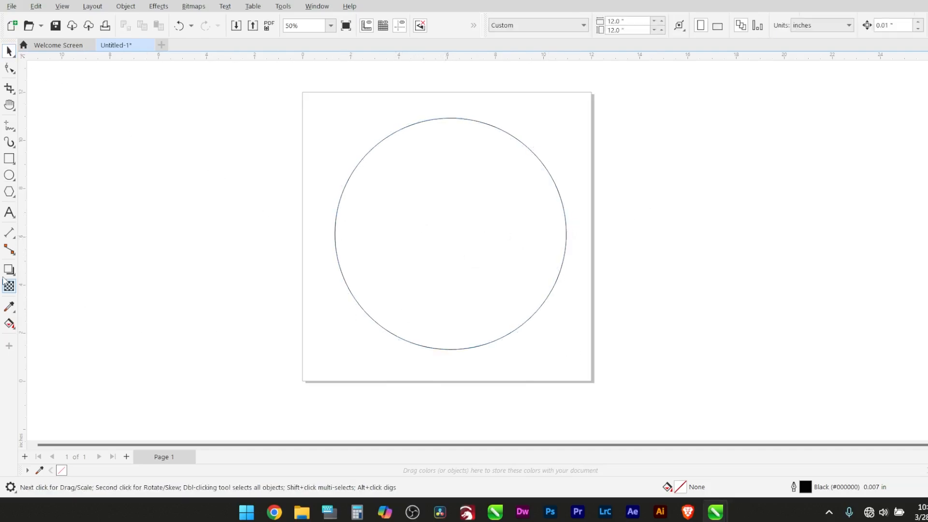
Add the artistic text "MADE IN" above the circle and enlarge it to about 5.2 in wide
left_click(10, 212)
left_click(417, 96)
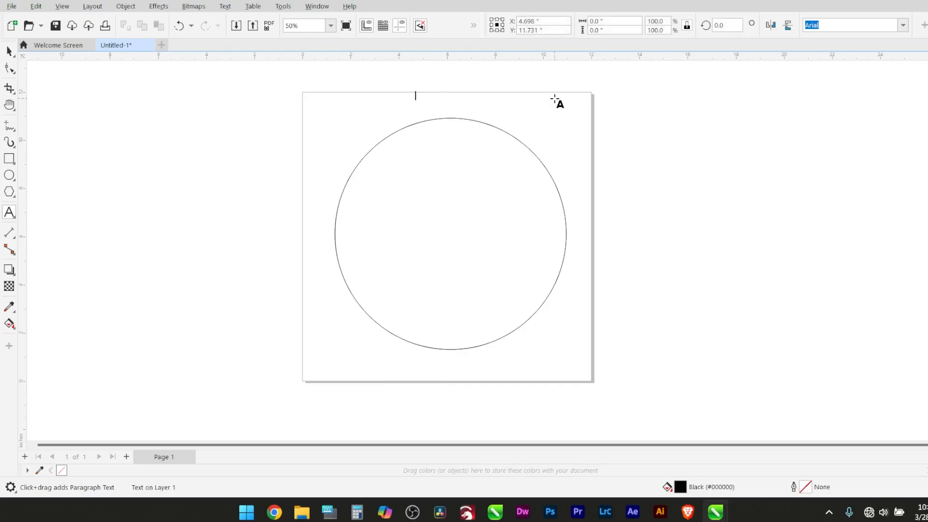
type("MADE IN")
key("Escape")
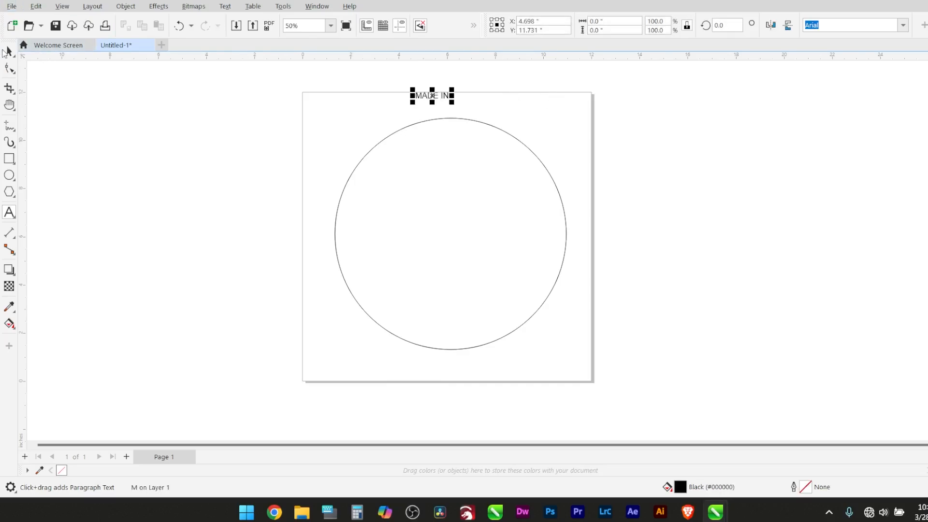
left_click(8, 52)
left_click_drag(451, 89, 547, 78)
Place a copy of the "MADE IN" text directly below the circle
left_click_drag(490, 138, 445, 421)
right_click(449, 425)
scroll(512, 334, "down", 1)
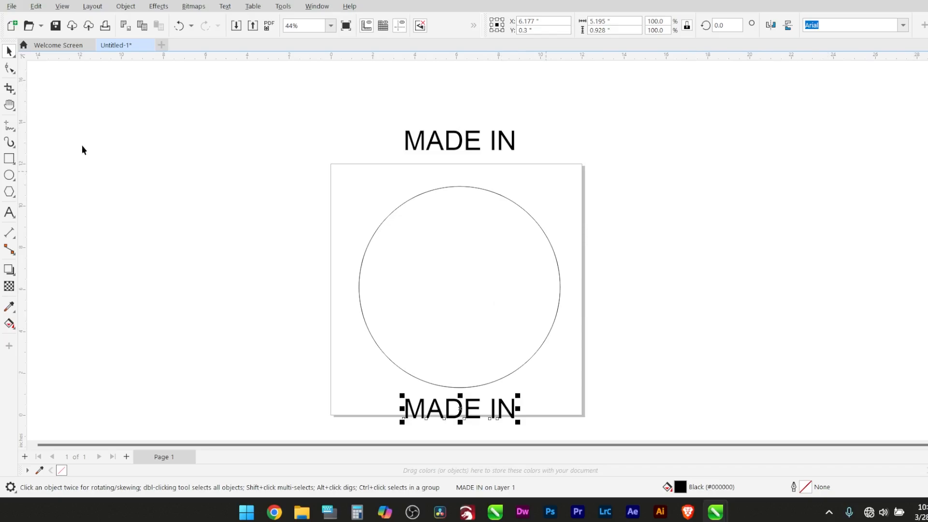
Change the font of both "MADE IN" texts to Motor
left_click_drag(294, 107, 536, 300)
left_click_drag(542, 425, 542, 428)
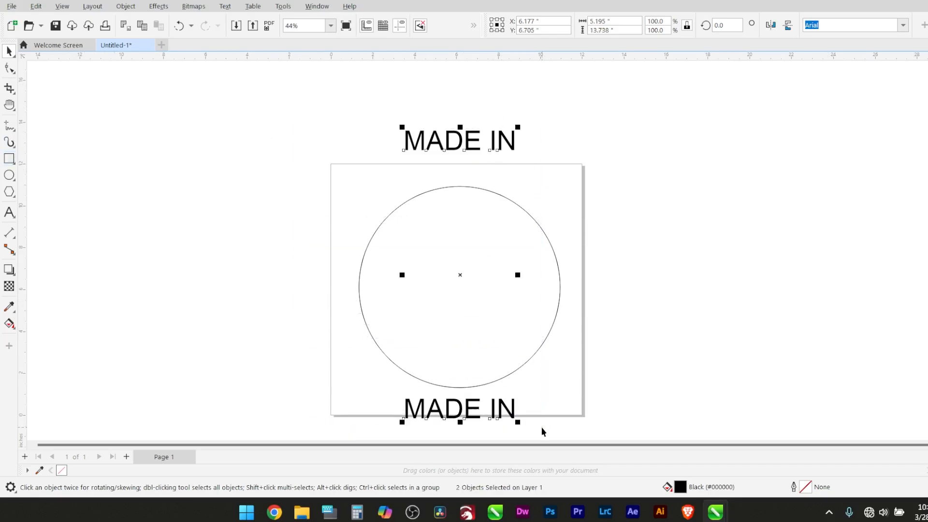
left_click(902, 25)
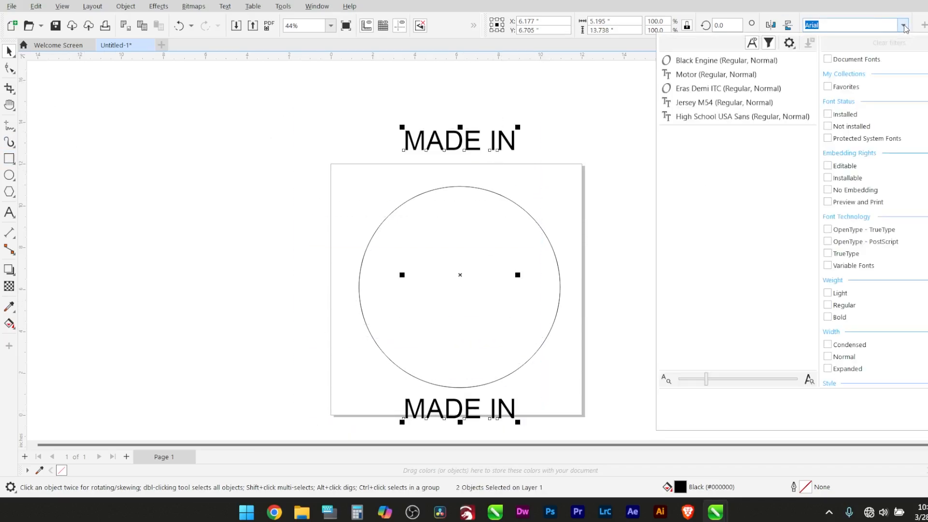
left_click(736, 73)
left_click(547, 164)
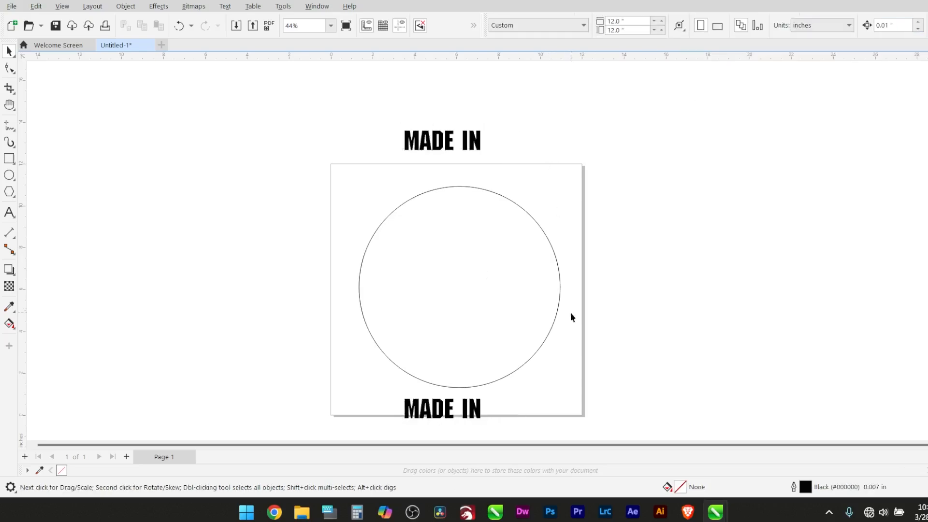
Replace the wording of the text below the circle with "U.S.A."
double_click(477, 414)
type("U")
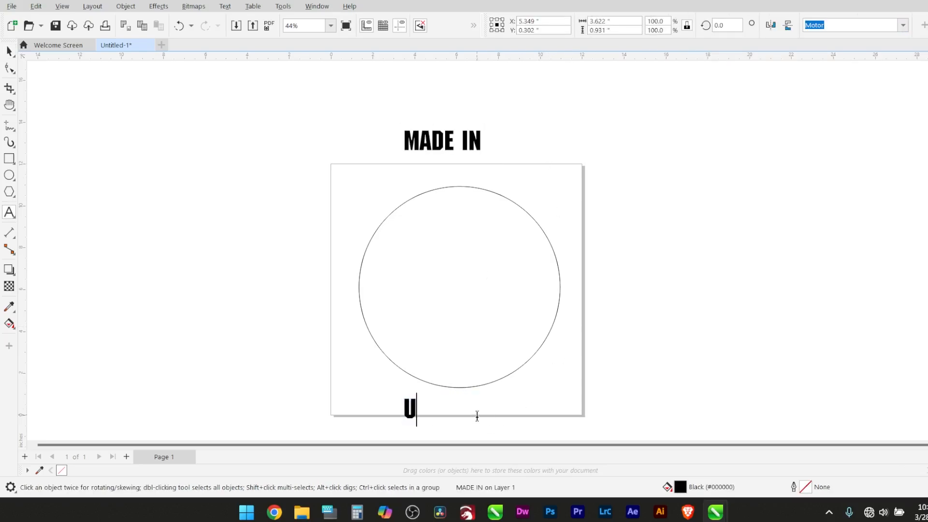
type(".S.S")
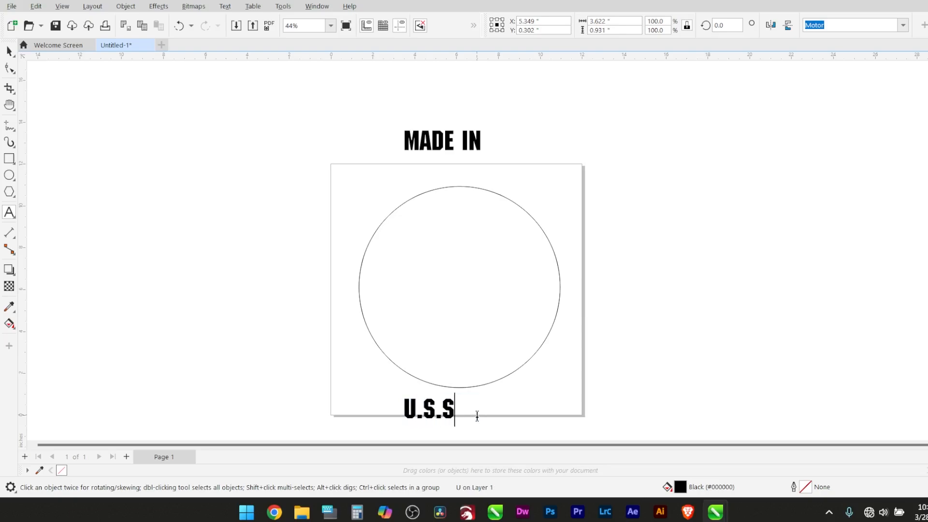
left_click(485, 432)
left_click_drag(447, 405, 462, 408)
type("A.")
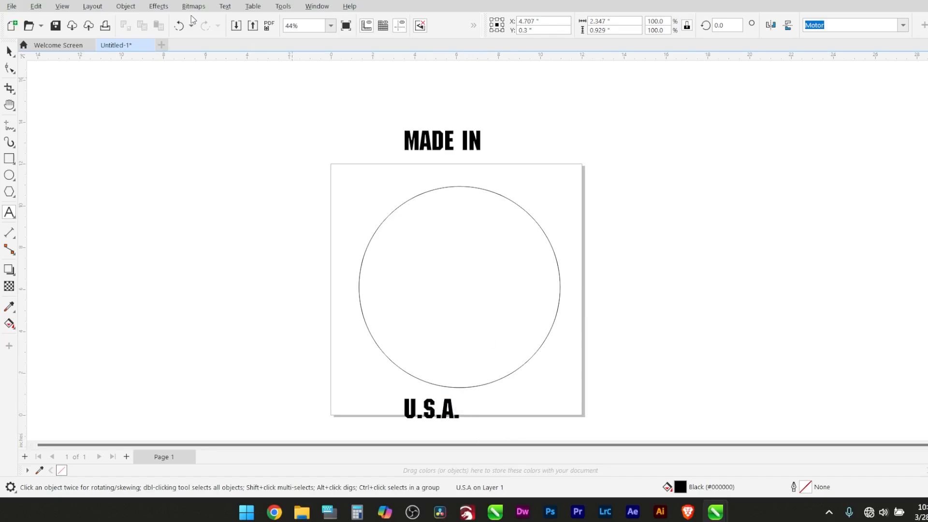
left_click(10, 51)
Fit the "MADE IN" text to the circle's path, centered at the top and running along the outside edge
left_click(487, 147)
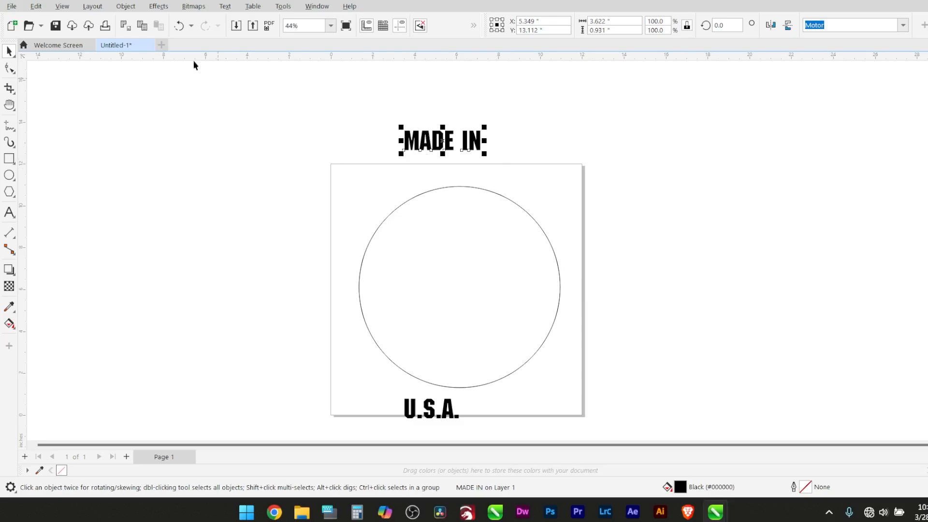
left_click(225, 6)
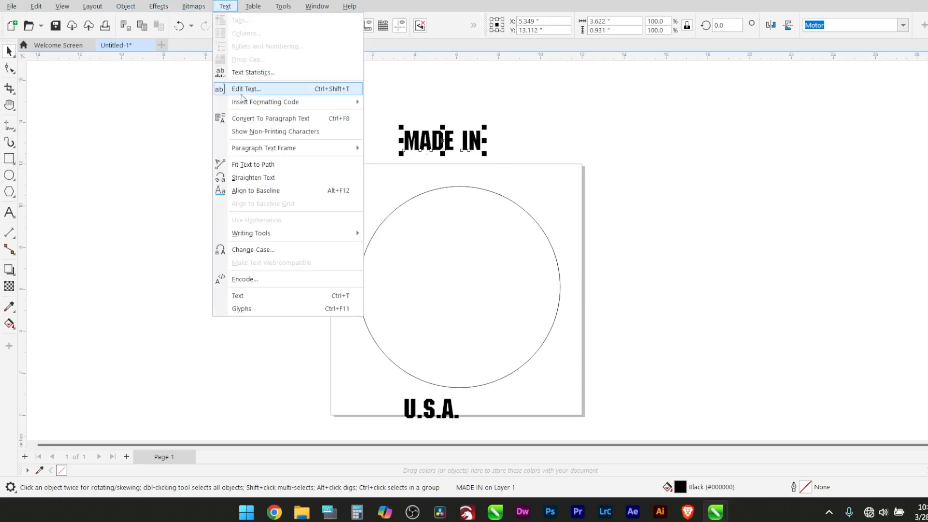
left_click(251, 164)
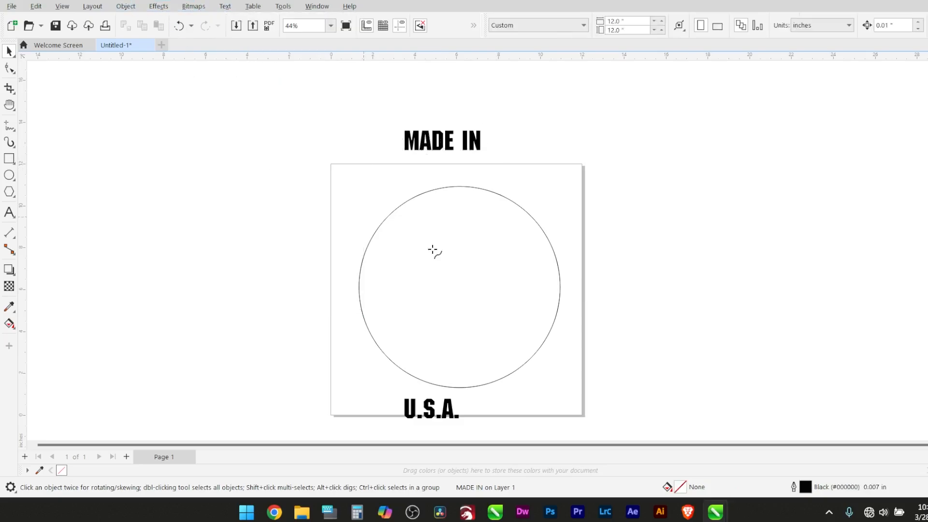
left_click(458, 187)
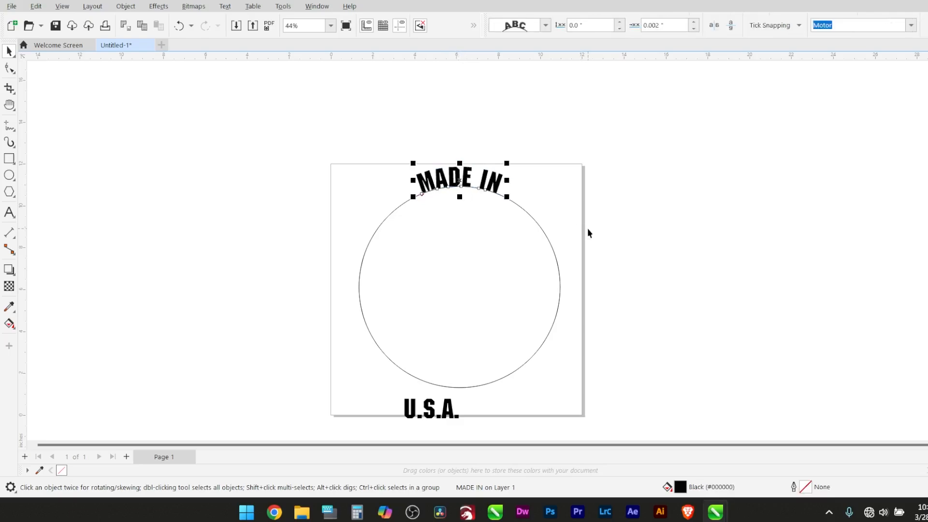
left_click(575, 212)
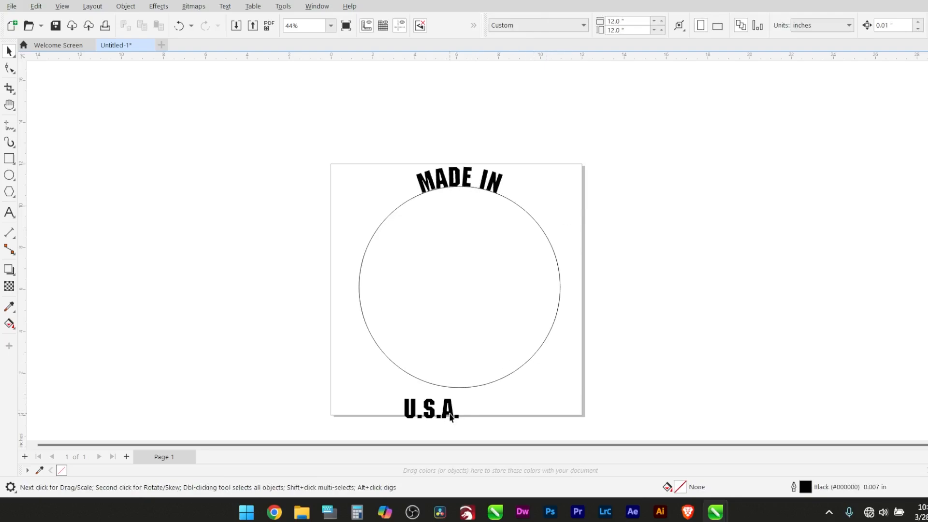
Try to fit the "U.S.A." text, centered beneath the circle, to the circle's bottom edge, and undo the fit
left_click_drag(450, 417, 483, 416)
left_click(225, 6)
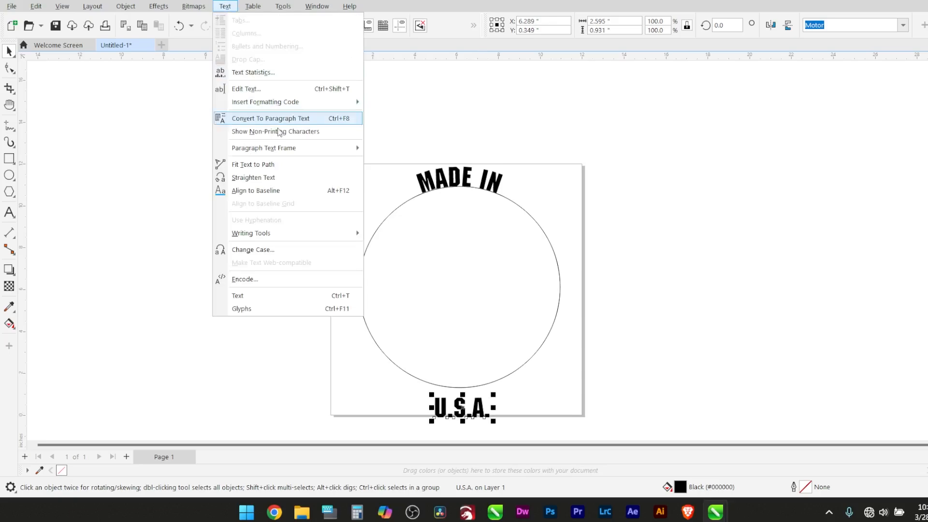
left_click(252, 165)
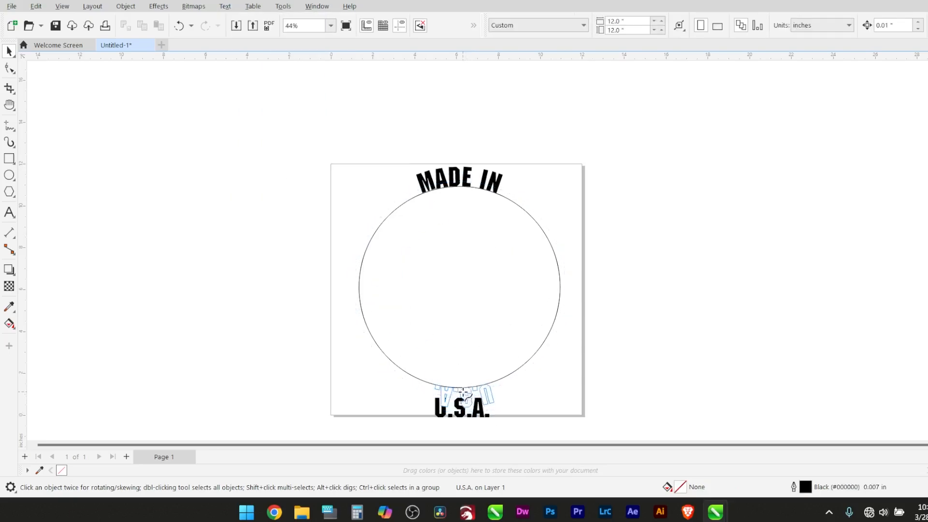
left_click(461, 386)
left_click(605, 361)
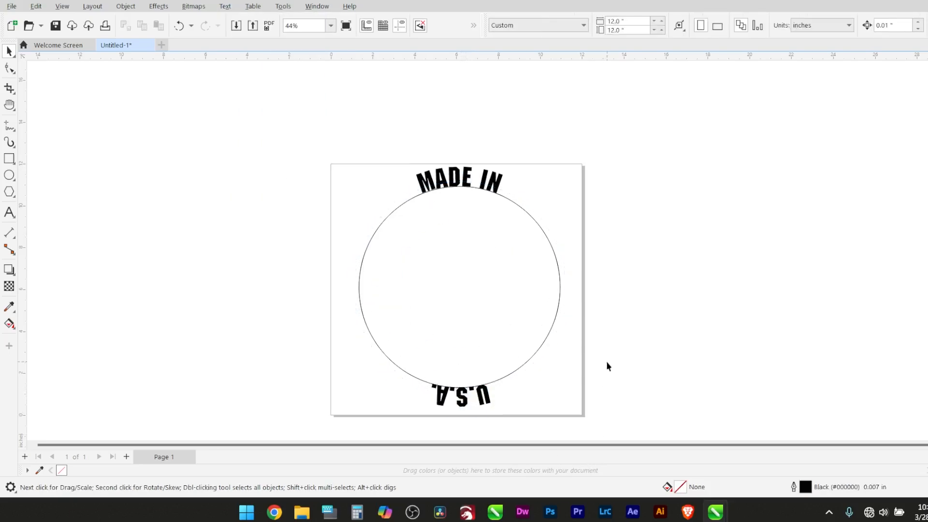
key("ctrl+z")
left_click(607, 362)
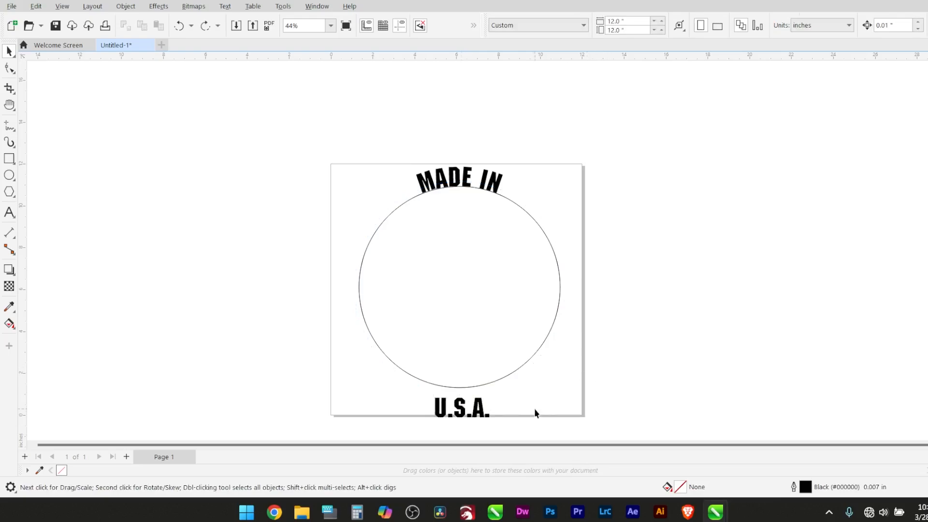
Mirror the "U.S.A." text horizontally and vertically, and fit it along the bottom of the circle with its letters just outside the edge
left_click_drag(529, 425, 529, 430)
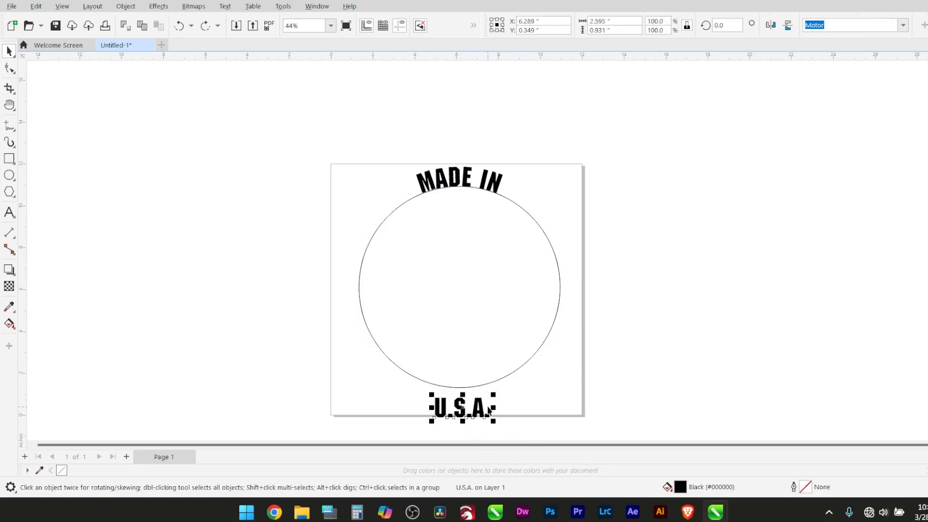
left_click(772, 27)
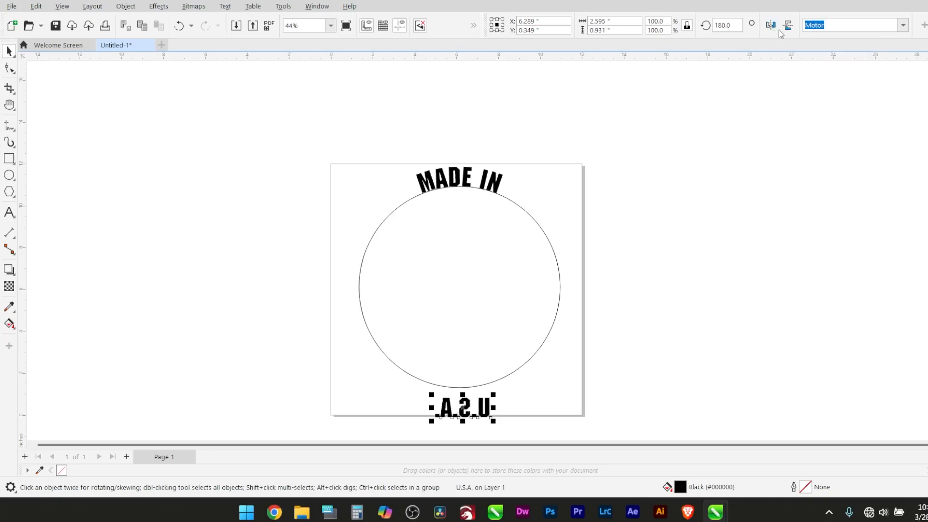
left_click(788, 26)
left_click(225, 6)
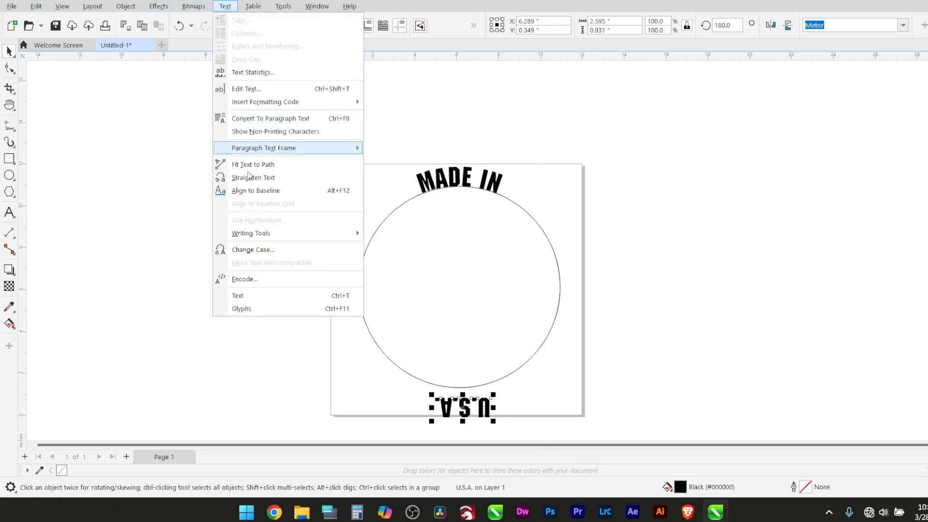
left_click(251, 165)
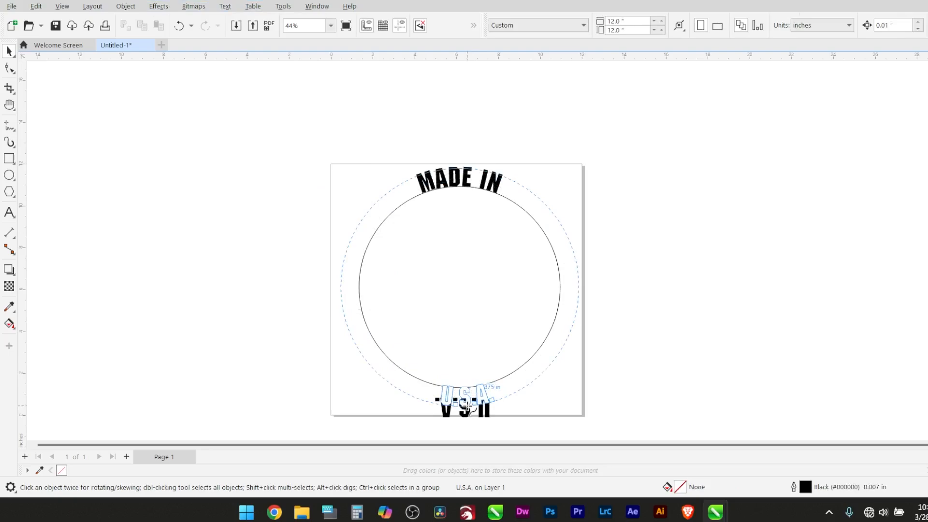
left_click(466, 410)
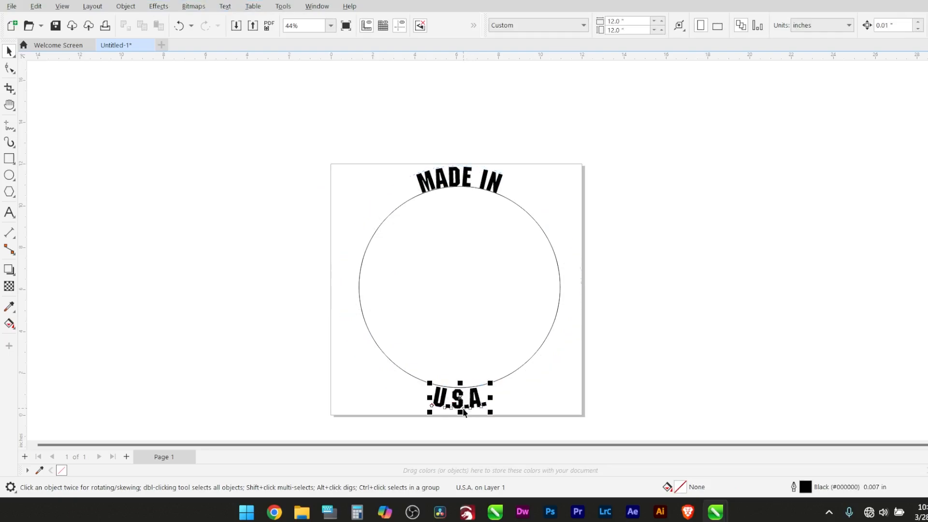
left_click(557, 403)
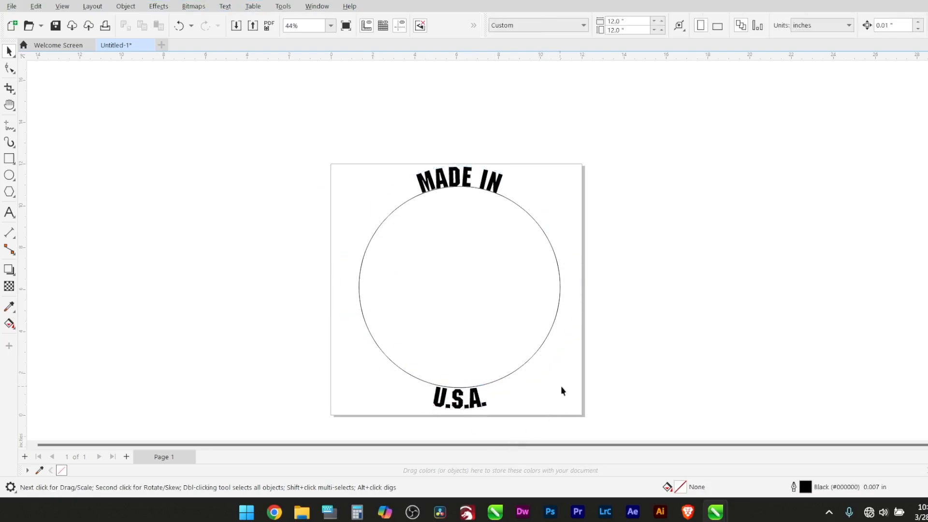
Select the circle with both curved texts and show its character spacing settings in the paragraph properties
left_click(467, 186)
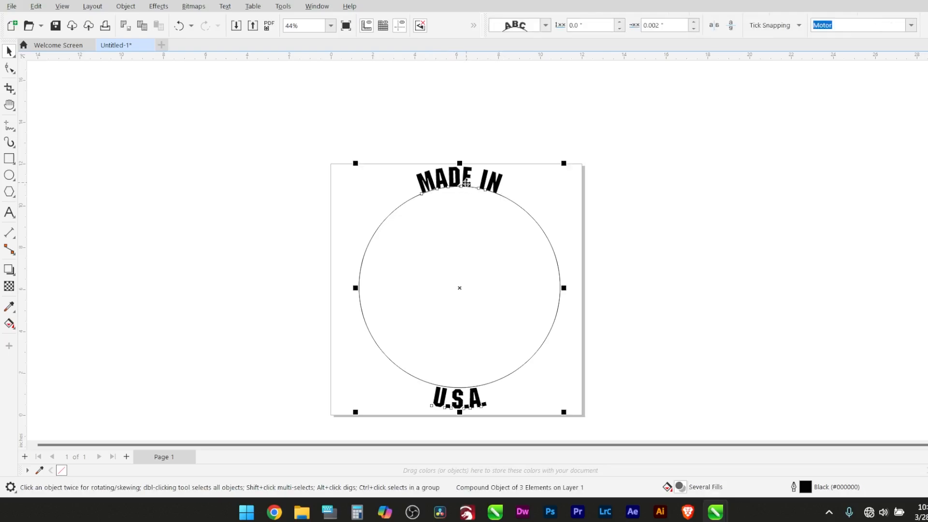
left_click(465, 182, "ctrl")
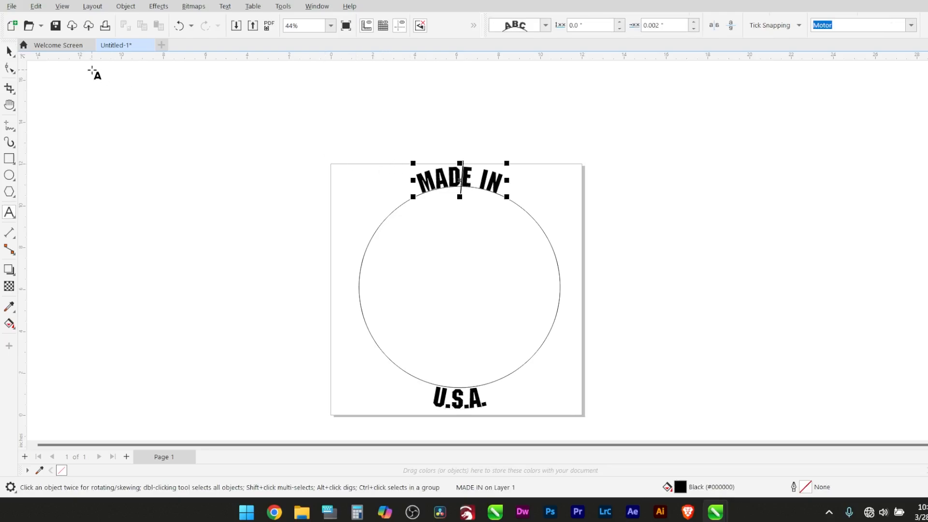
left_click(465, 200)
left_click(455, 180)
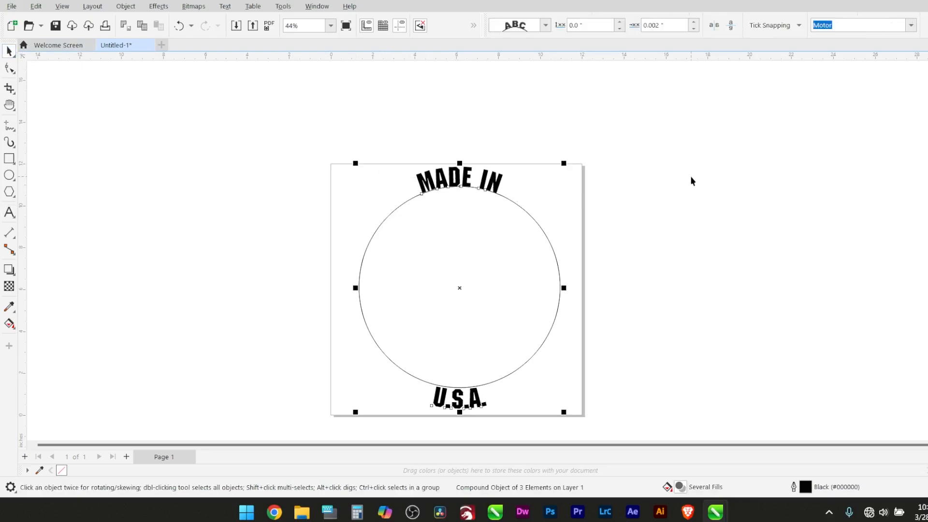
key("ctrl+t")
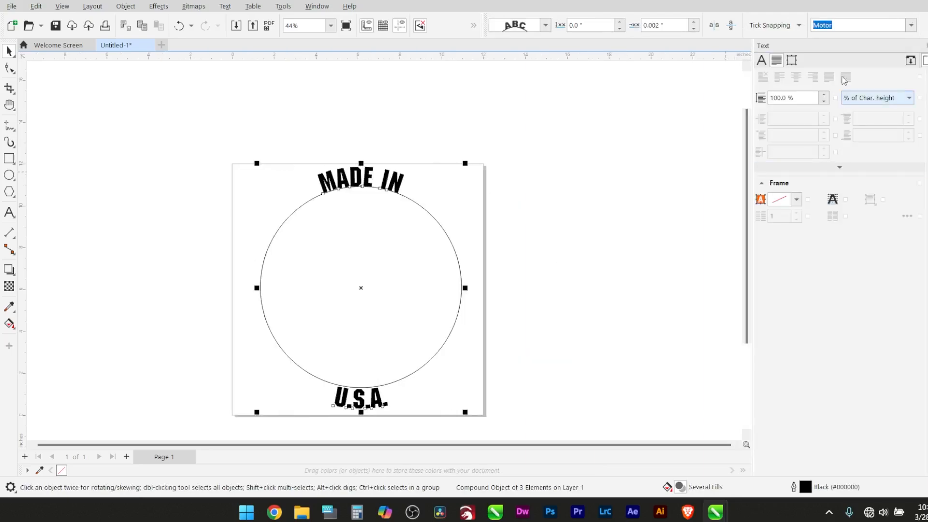
scroll(787, 116, "up", 2)
scroll(788, 116, "up", 5)
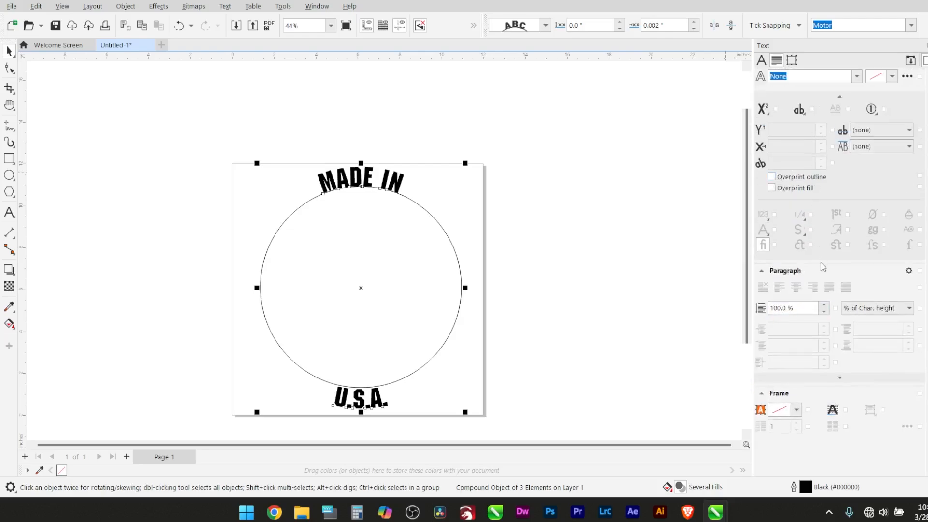
left_click(838, 379)
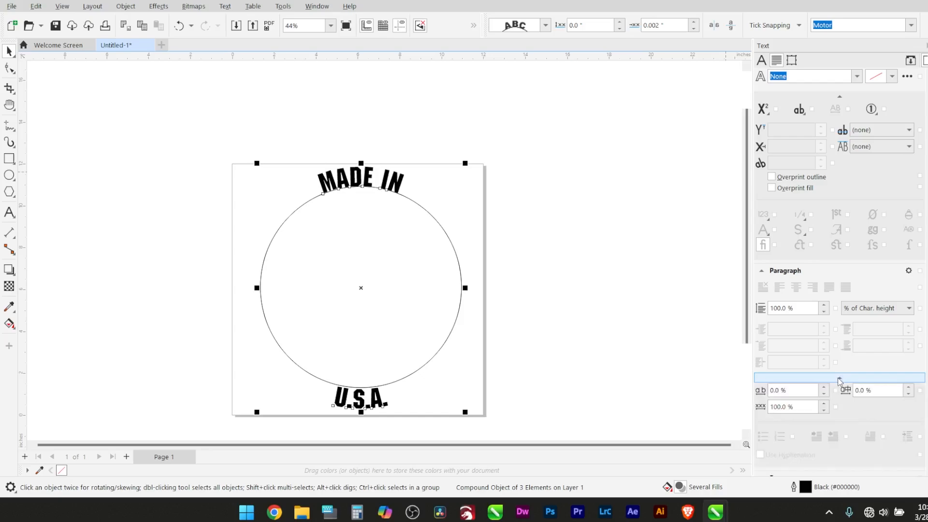
scroll(836, 380, "down", 2)
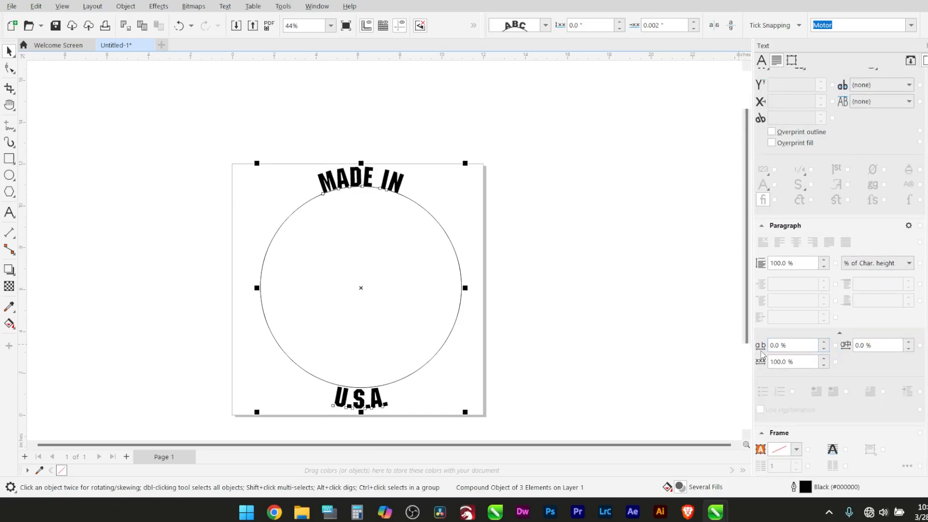
Set the character spacing of both curved texts to 100%
left_click(825, 342)
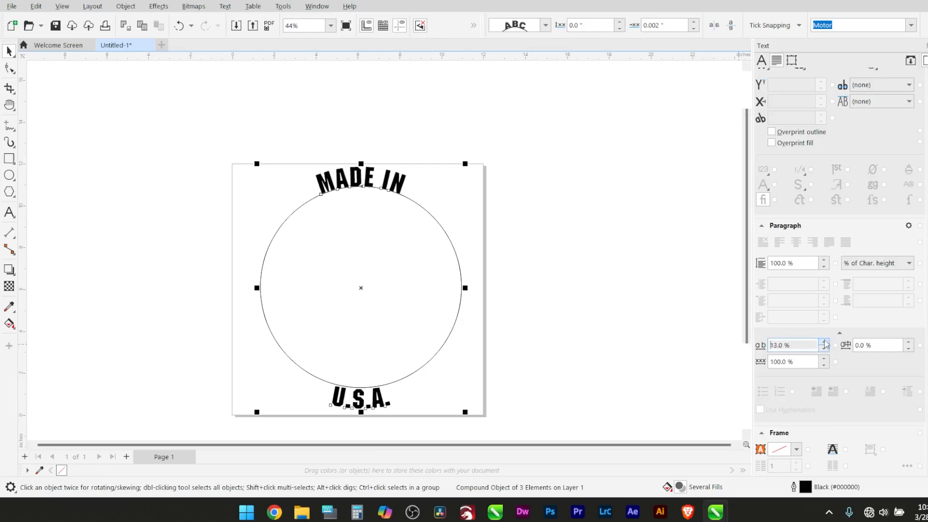
left_click(825, 341)
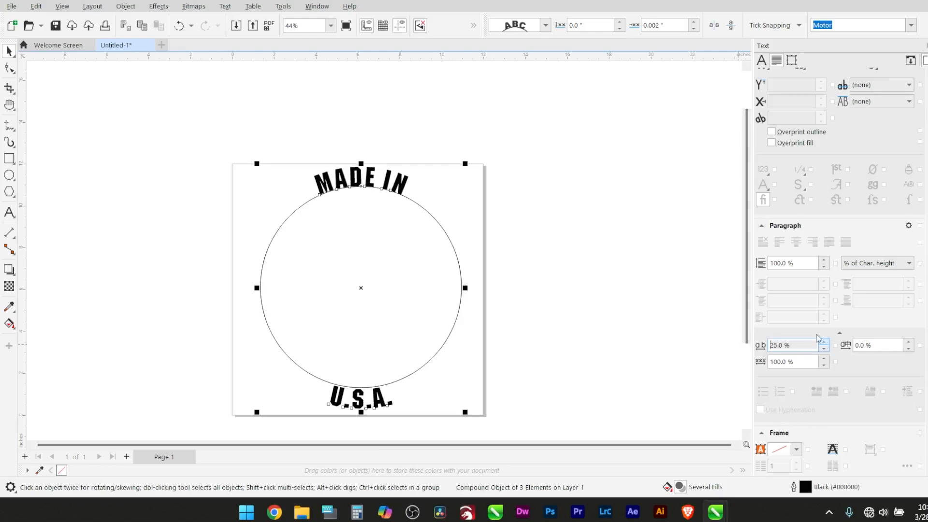
left_click(817, 336)
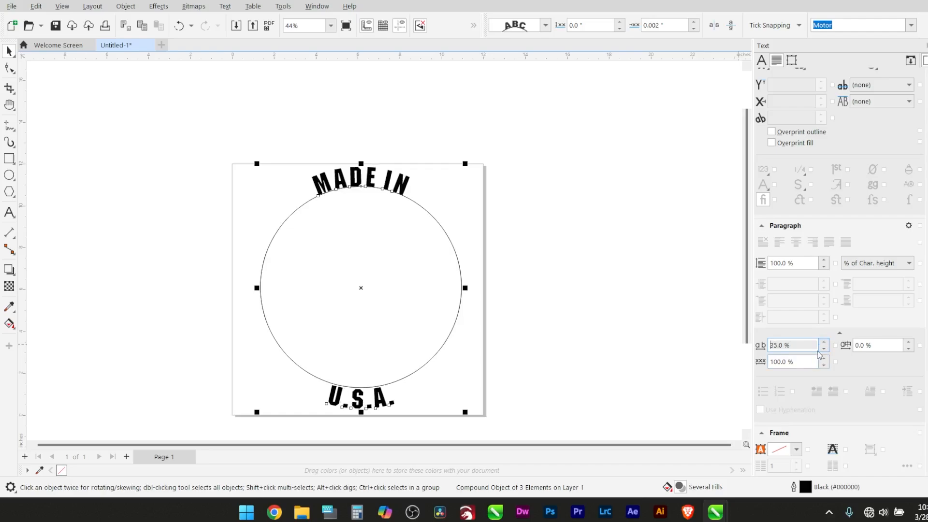
left_click_drag(815, 348, 775, 349)
type("100")
key("Return")
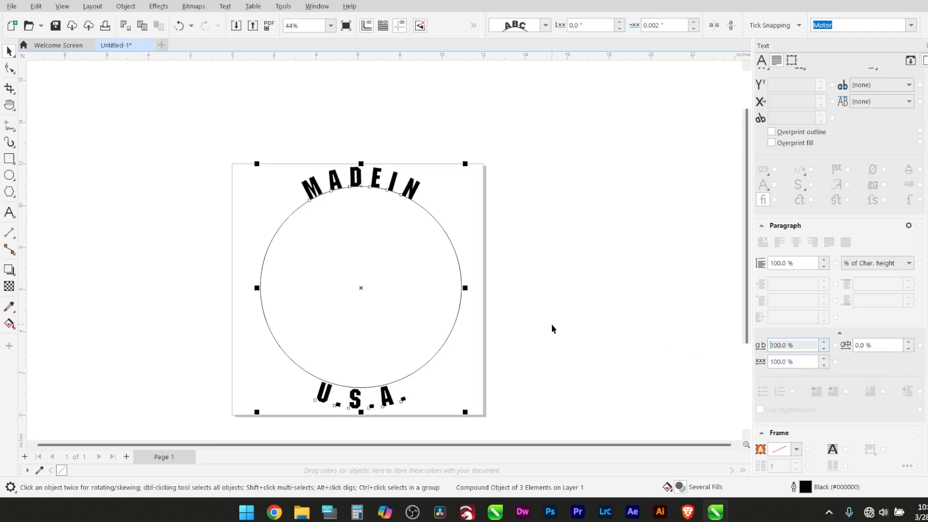
Insert an extra space between "MADE" and "IN" in the text along the top of the circle
double_click(392, 179)
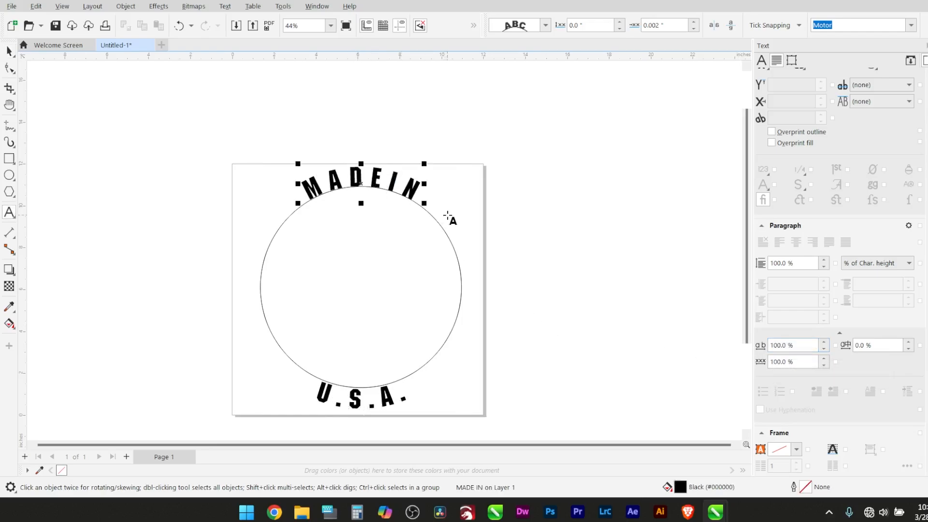
left_click(9, 51)
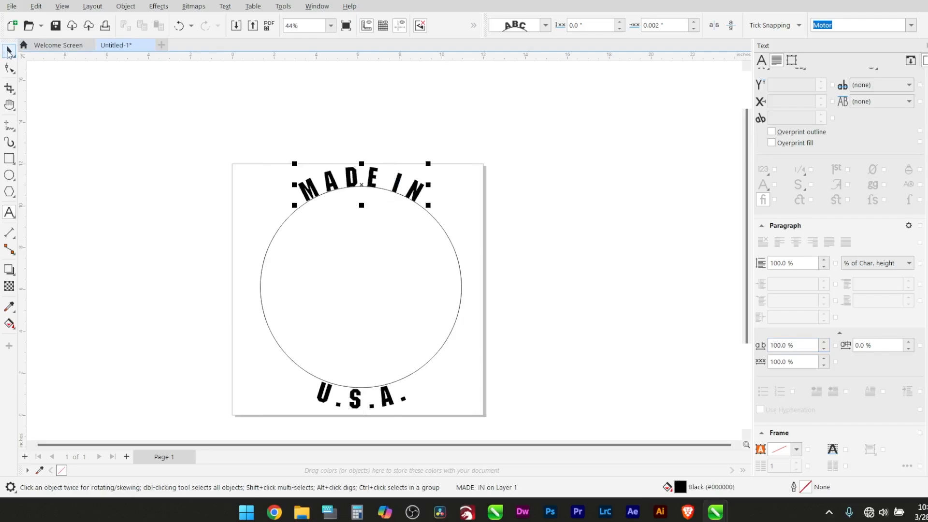
left_click(503, 261)
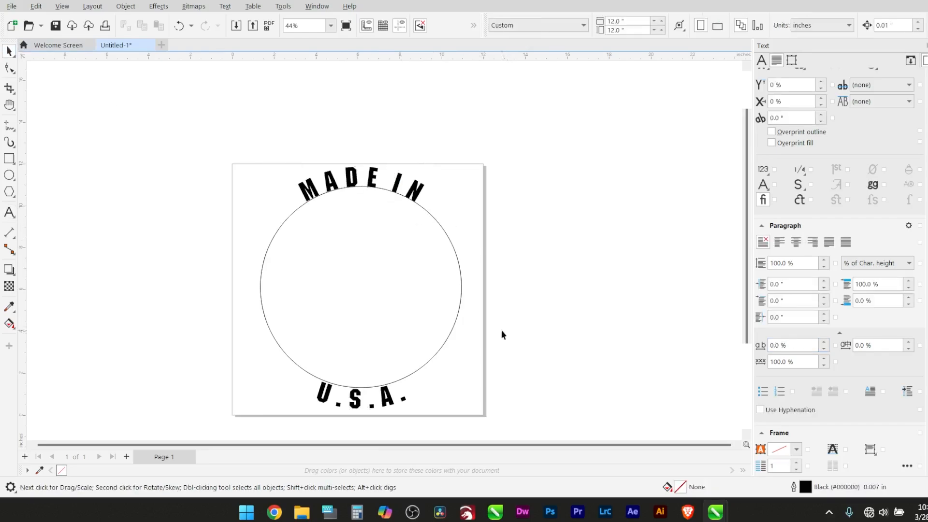
Set the character spacing of only the "U.S.A." text along the bottom of the circle to 20%
left_click(390, 405)
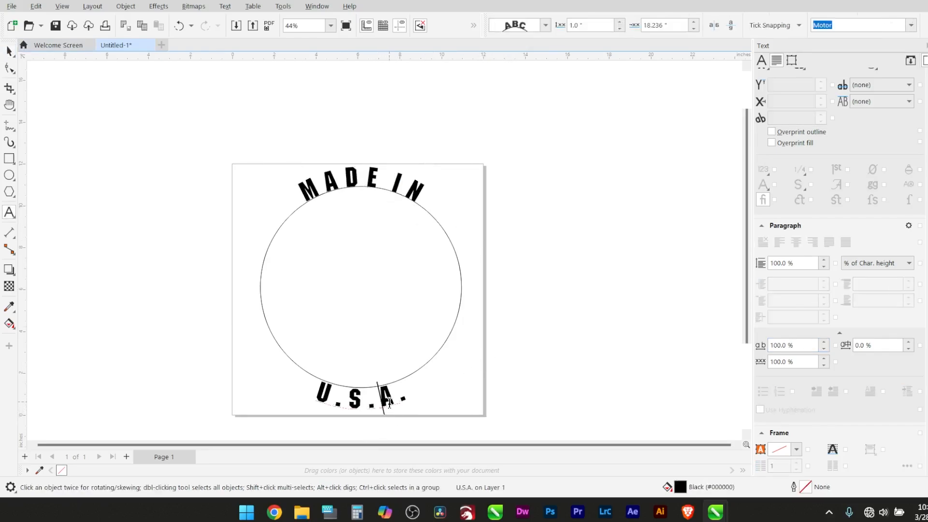
left_click(14, 55)
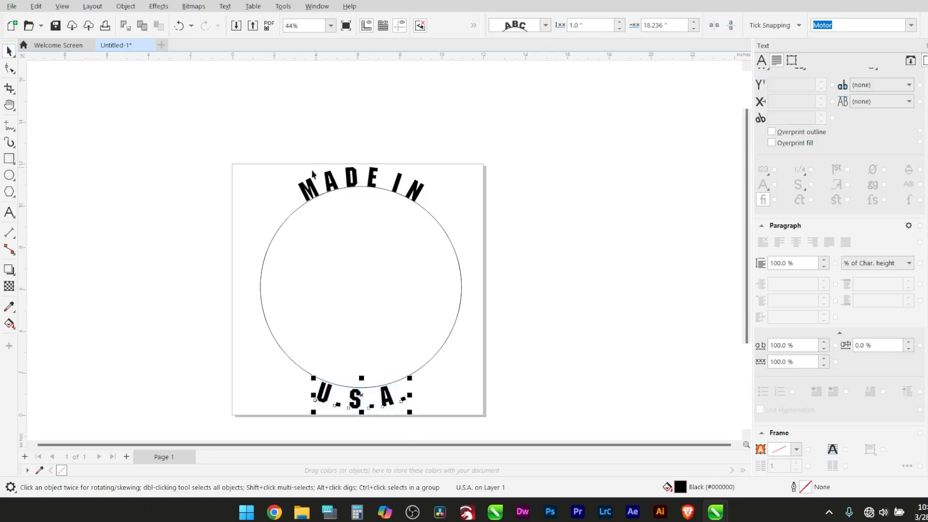
left_click(810, 345)
type("20")
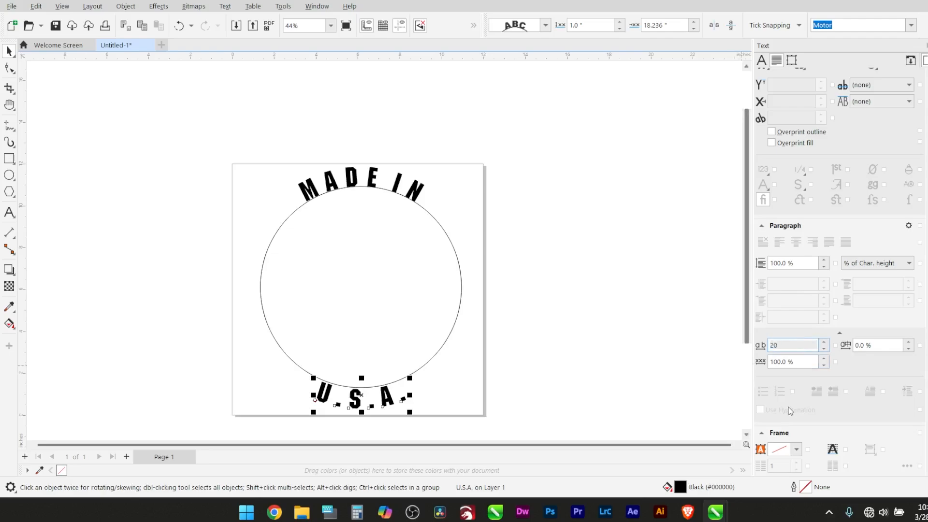
key("Return")
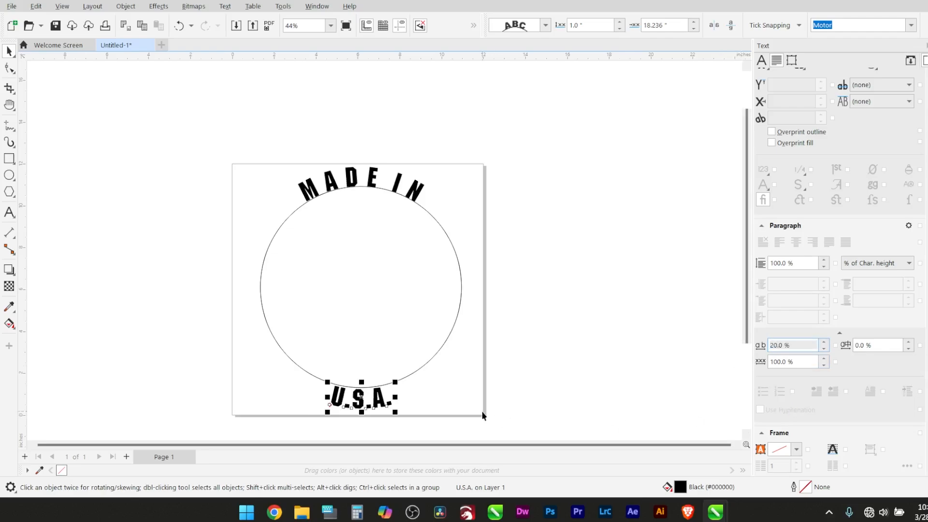
left_click(472, 295)
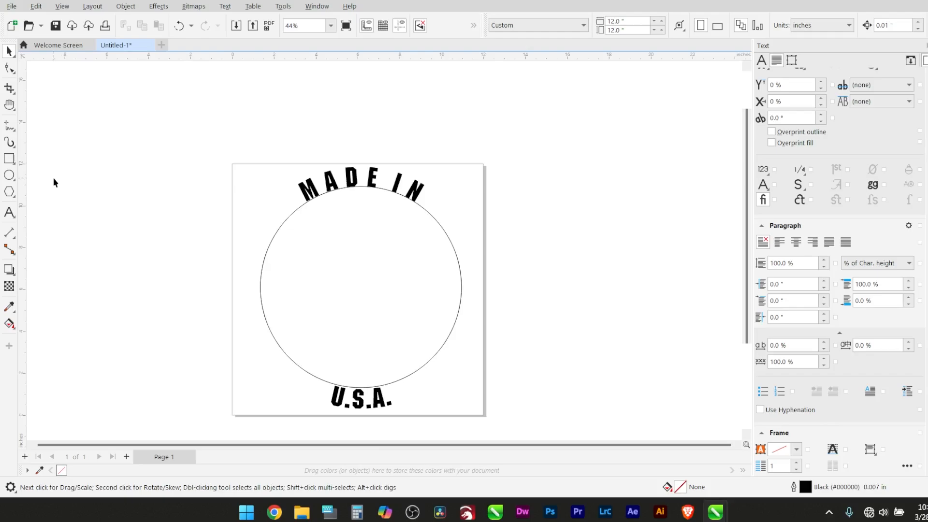
Draw a spiral with four revolutions to the right of the page, slightly smaller than the page
left_click(9, 192)
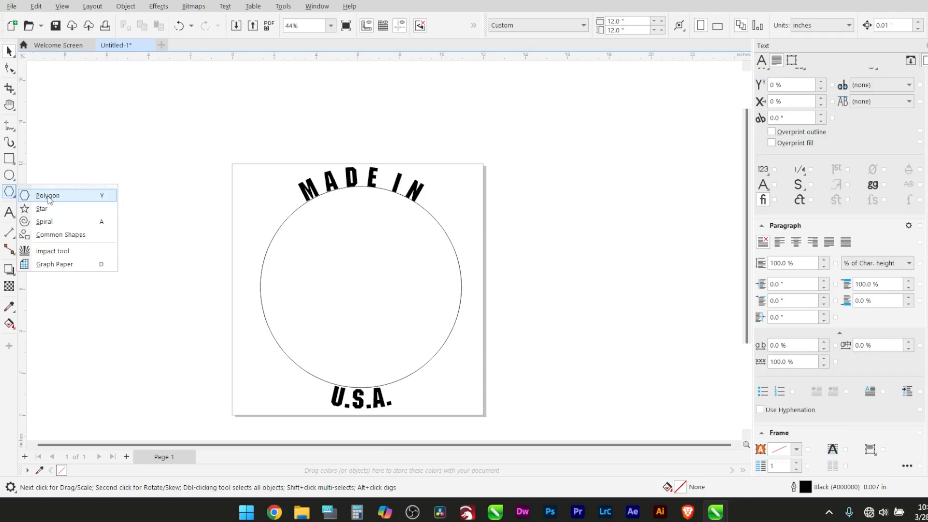
left_click(44, 221)
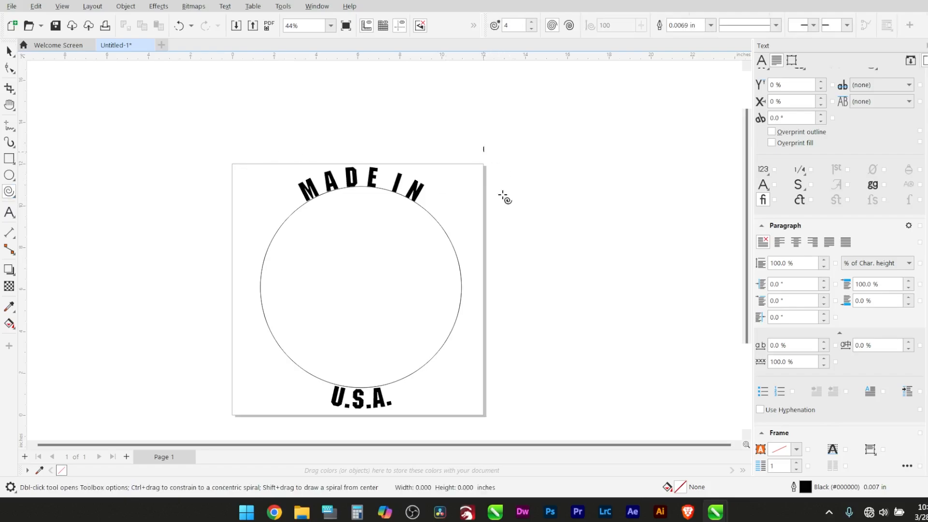
left_click_drag(483, 145, 708, 374)
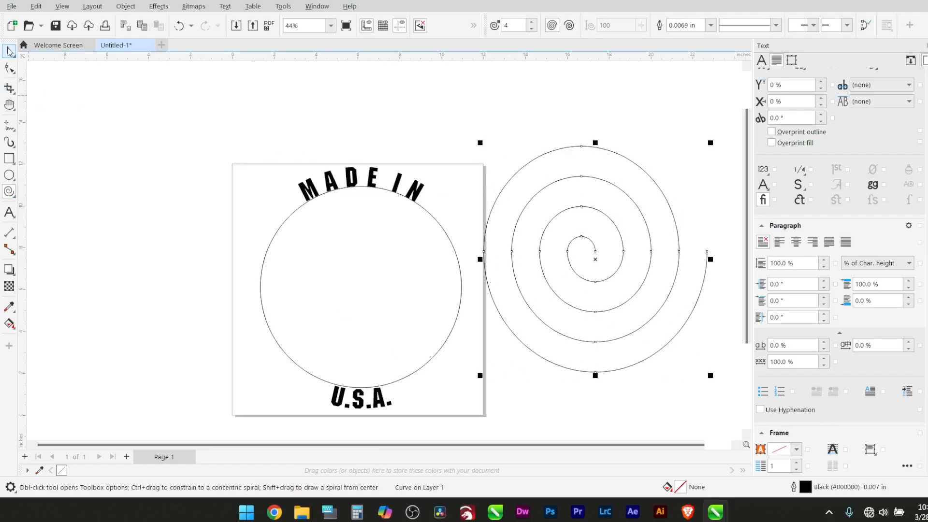
left_click(8, 51)
left_click(339, 180)
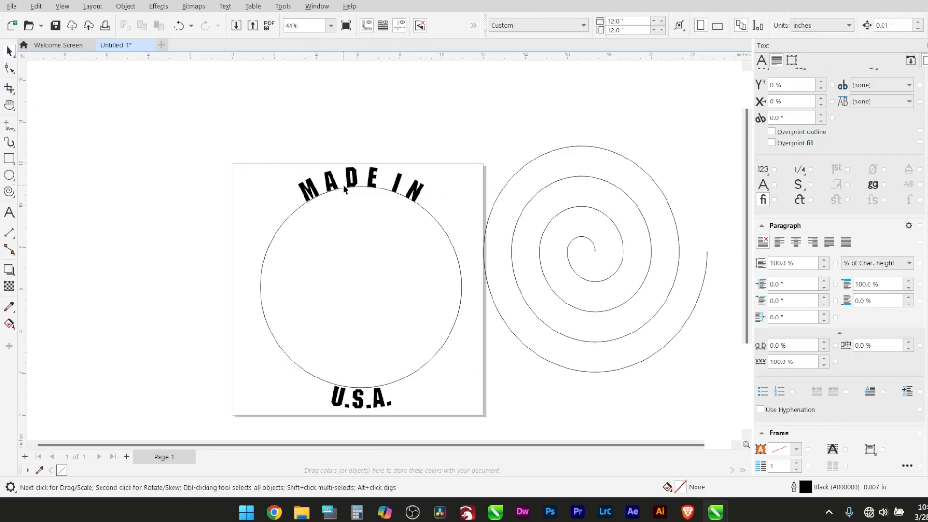
left_click(83, 88)
Add the text "MADE IN U.S.A." above the page and spiral, and enlarge it to about 5.7 inches wide
key("F8")
left_click(424, 126)
type("MADE IN U.S.A.")
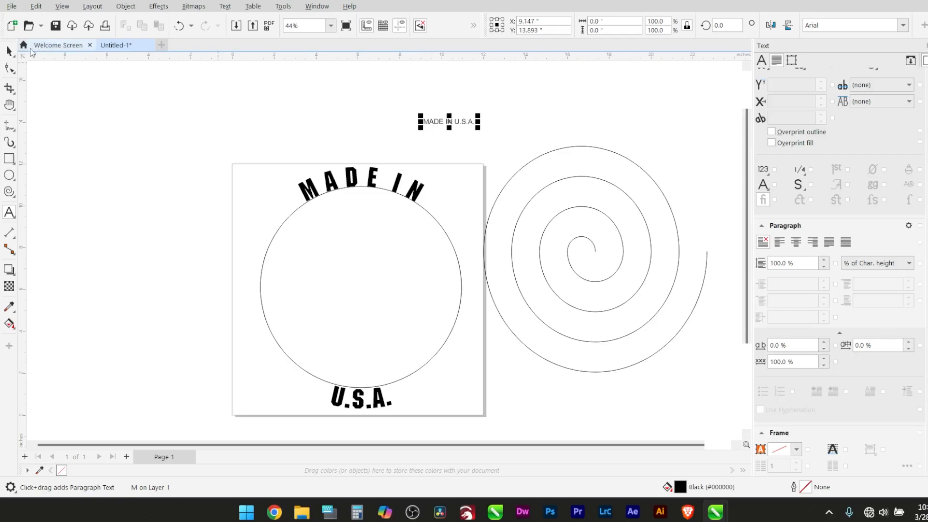
key("ctrl+space")
left_click_drag(487, 111, 549, 94)
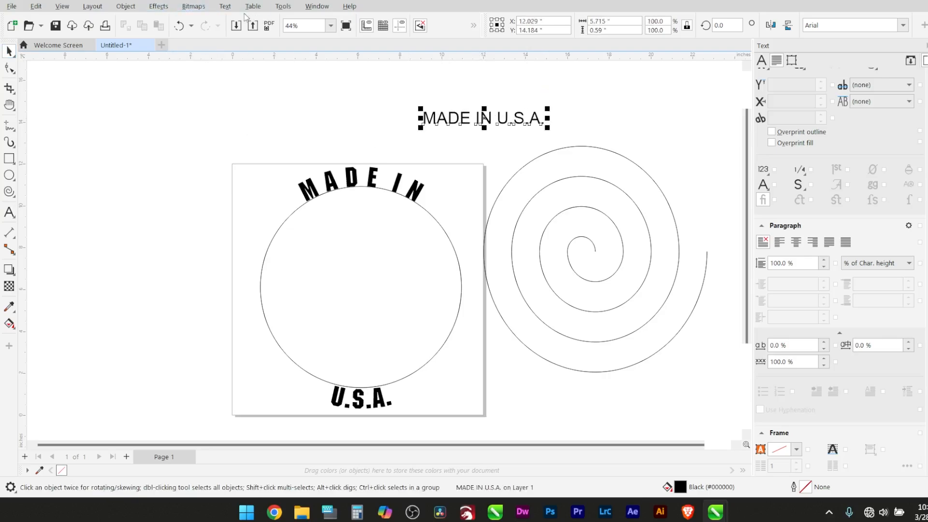
Try to fit the "MADE IN U.S.A." text to the upper outer turn of the spiral, and undo the fit
left_click(225, 6)
left_click(253, 161)
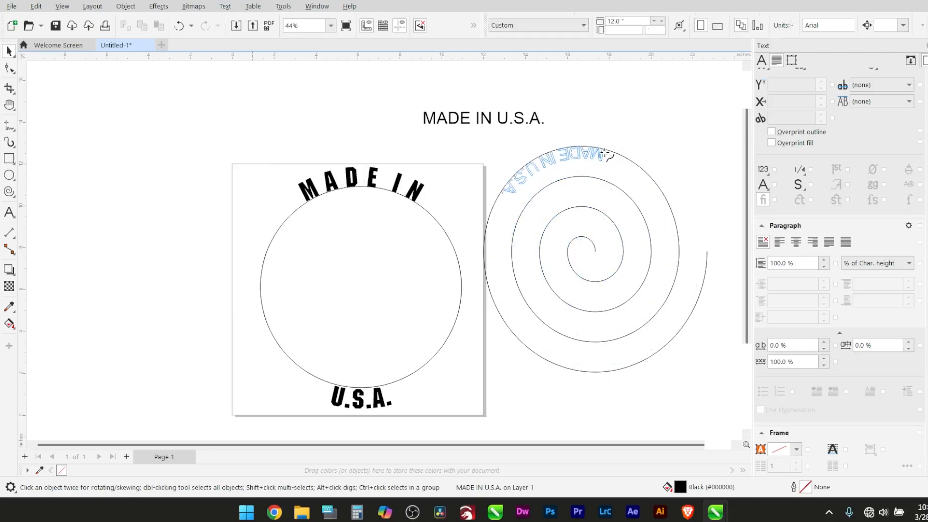
left_click(639, 163)
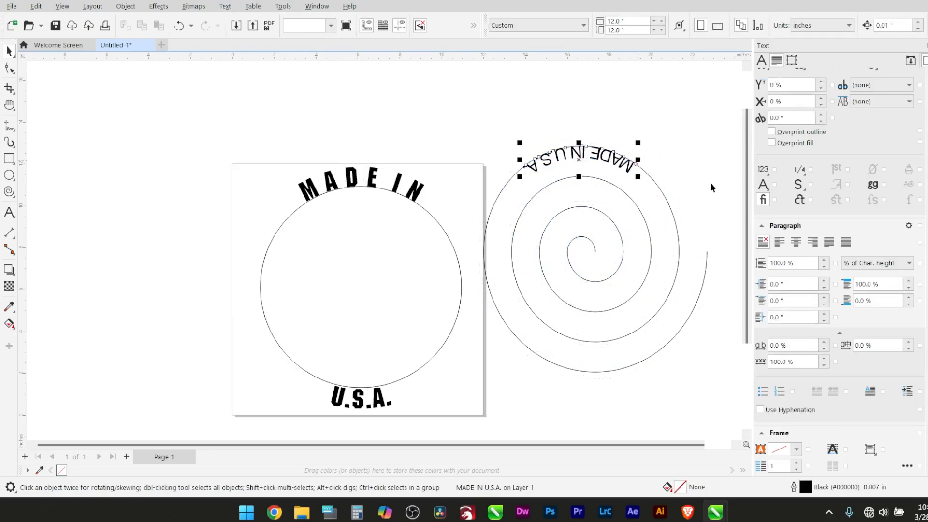
left_click(700, 159)
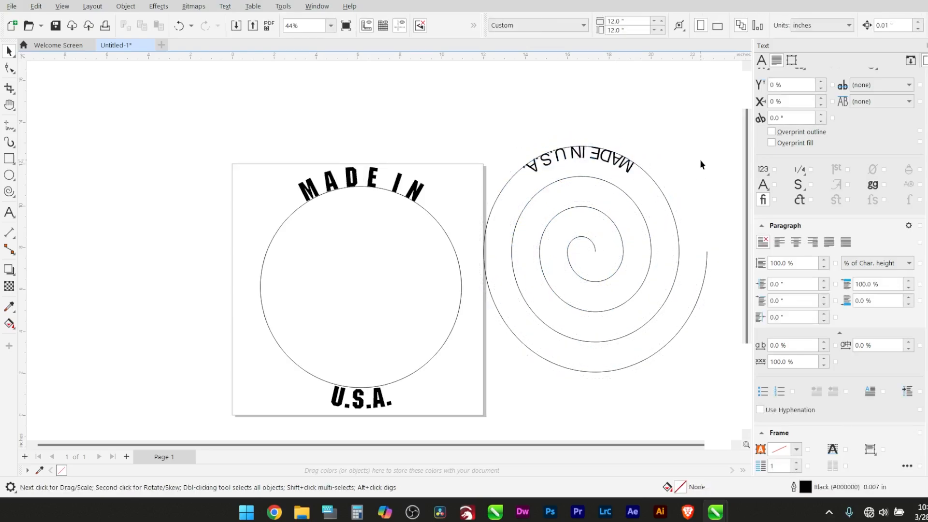
key("ctrl+z")
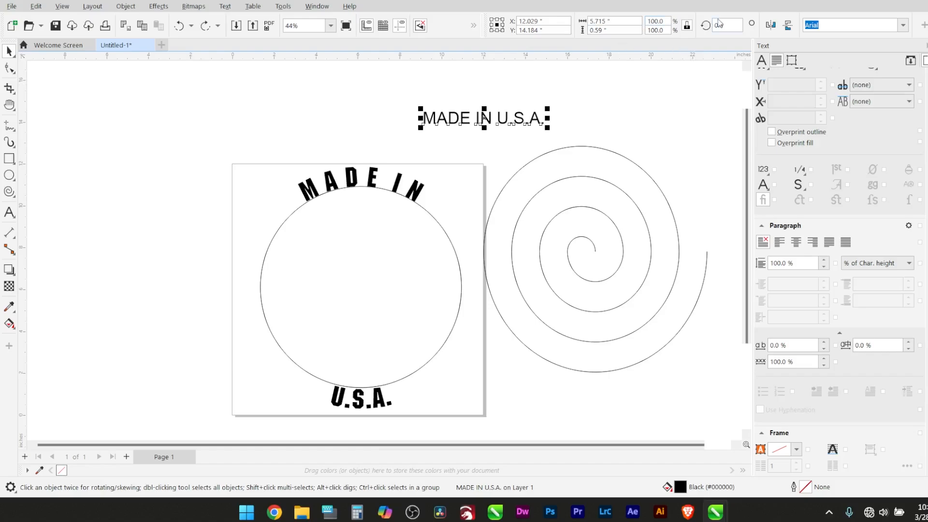
Mirror the "MADE IN U.S.A." text horizontally and vertically, and fit it upright just inside the upper outer turn of the spiral
left_click(772, 26)
left_click(789, 27)
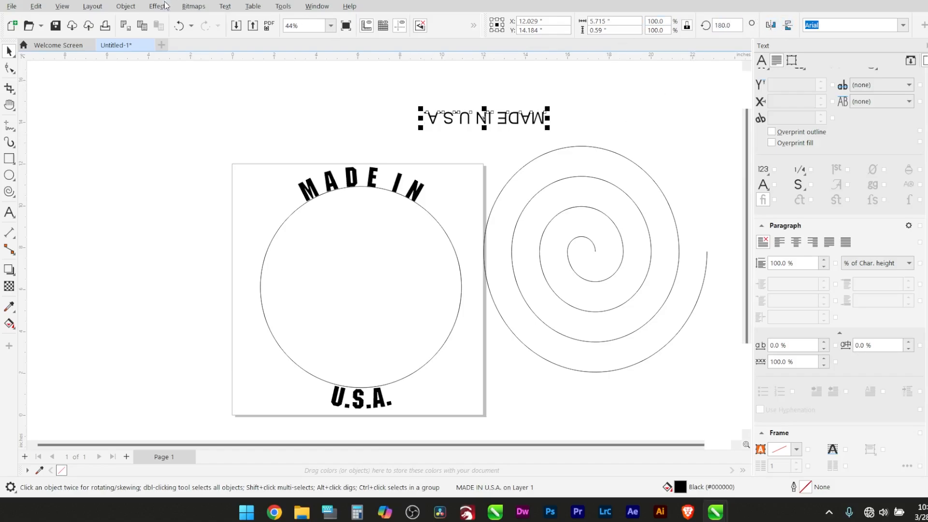
left_click(225, 6)
left_click(251, 164)
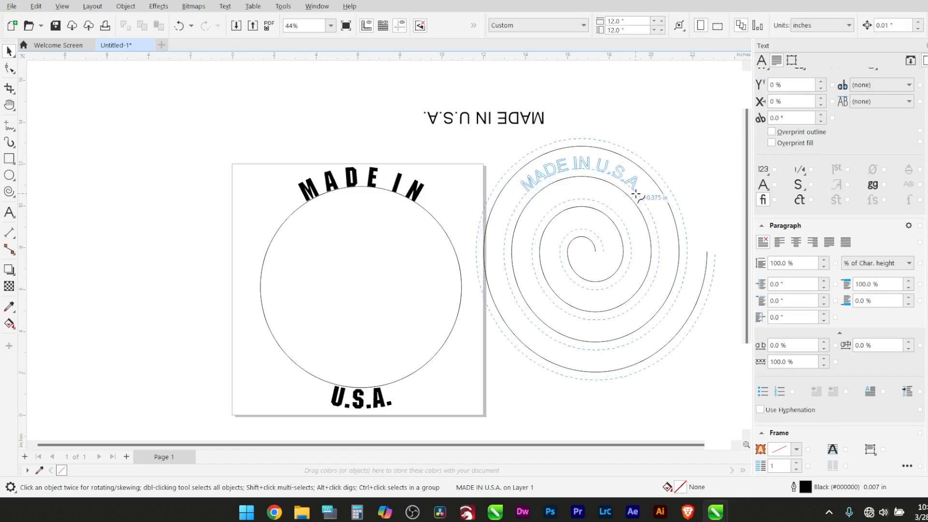
left_click(636, 194)
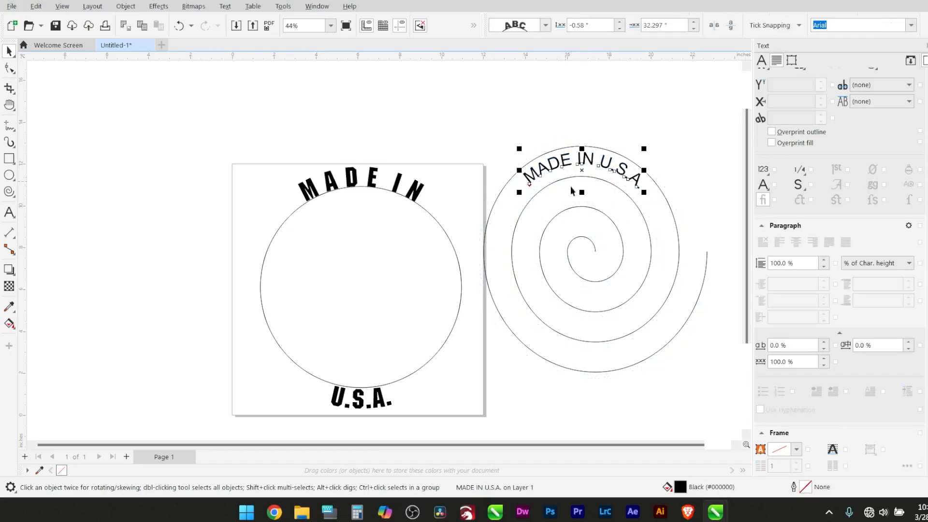
Remove the outline color of the spiral, keeping the text fitted to it
left_click(619, 190)
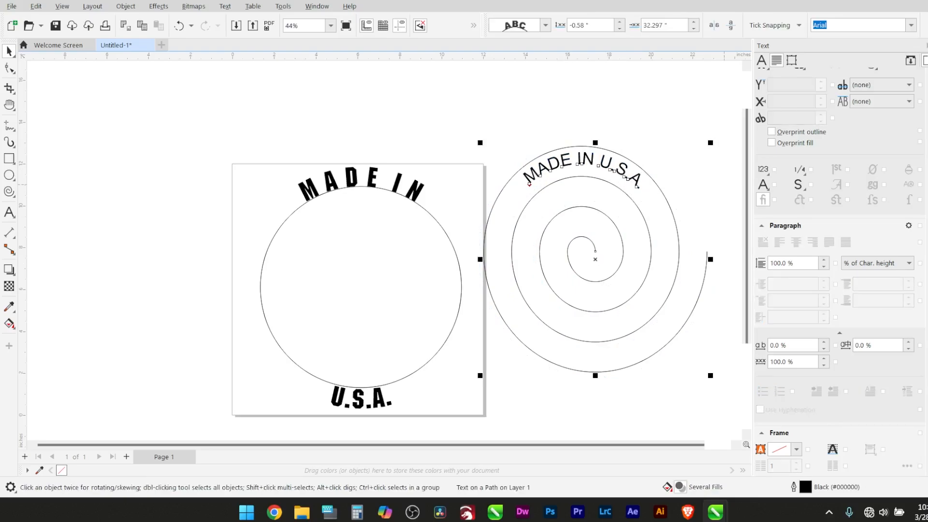
right_click(927, 59)
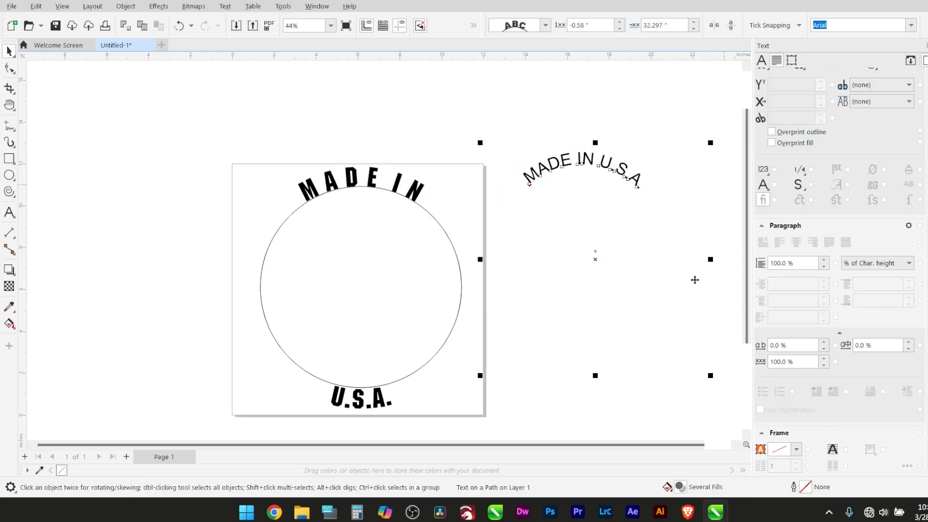
left_click(703, 122)
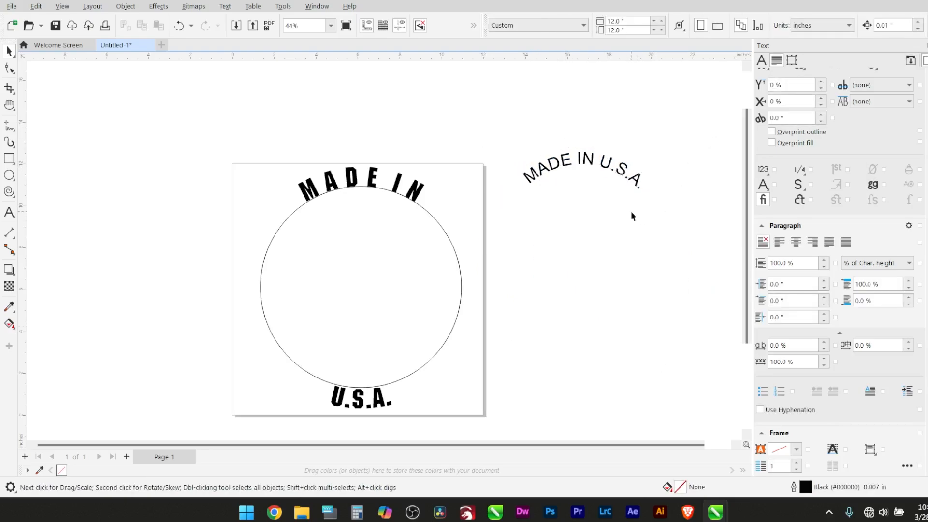
left_click(554, 268)
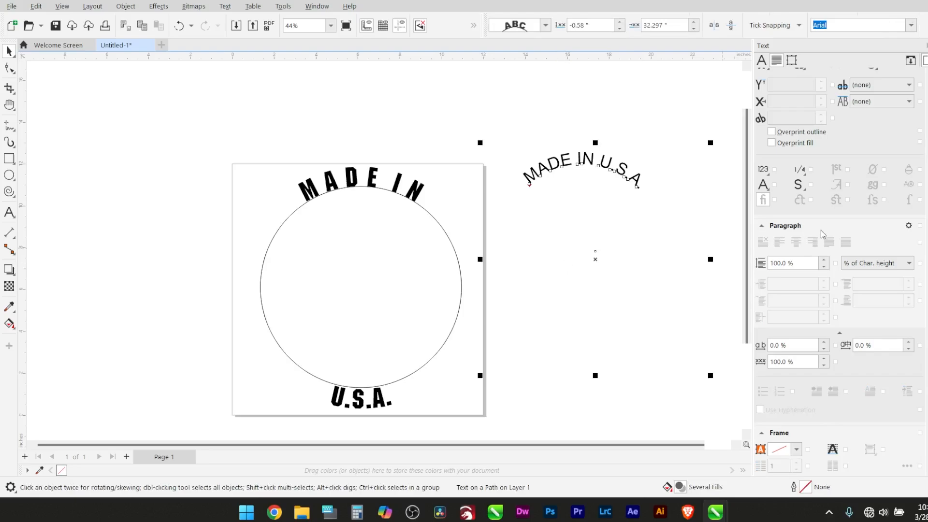
left_click(449, 212)
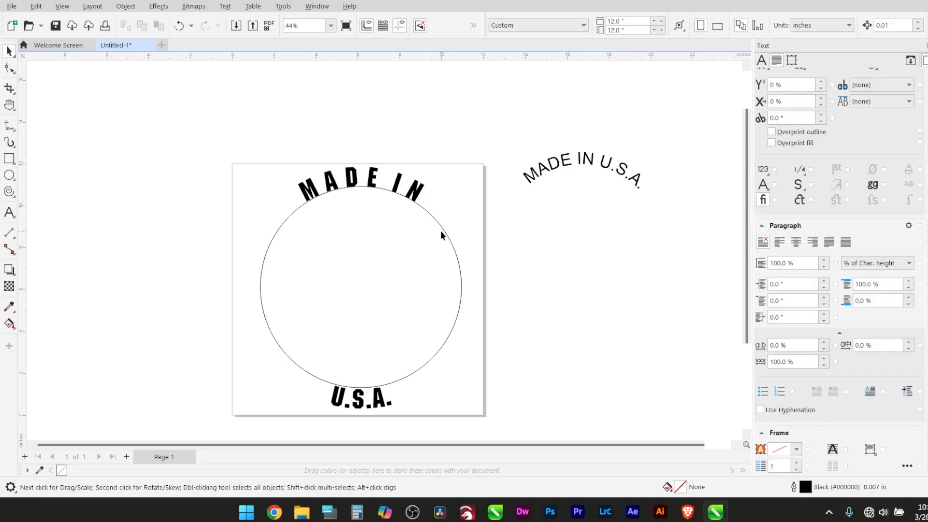
Remove the outline color of the circle carrying the "MADE IN" and "U.S.A." text, keeping both texts fitted to it
left_click(442, 231)
right_click(927, 61)
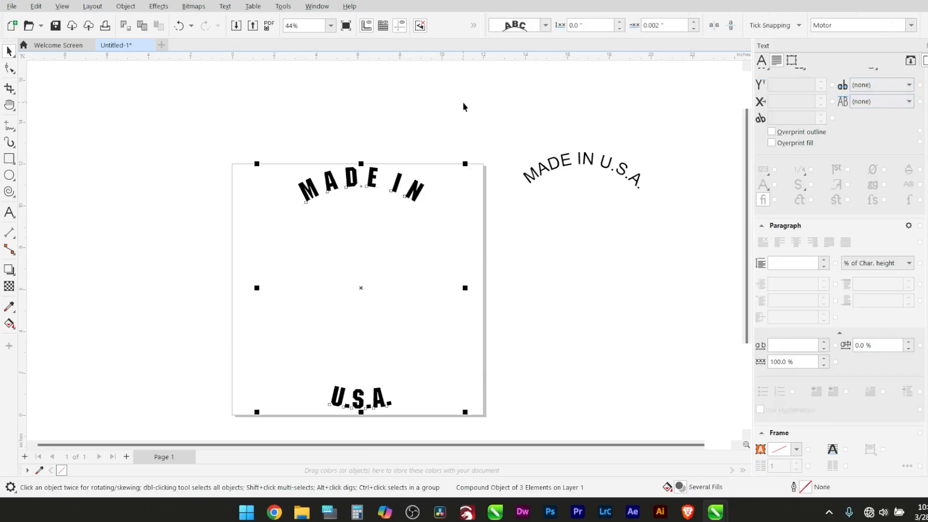
left_click(463, 102)
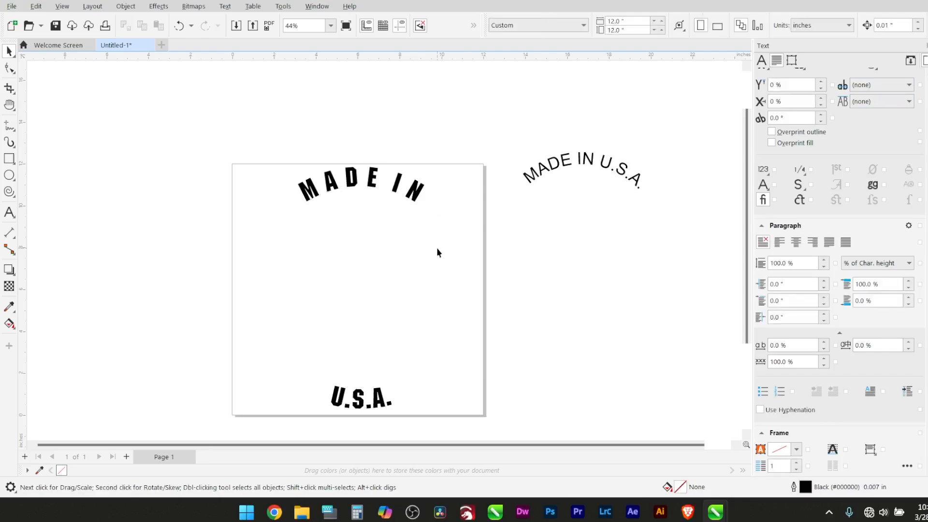
left_click(582, 363)
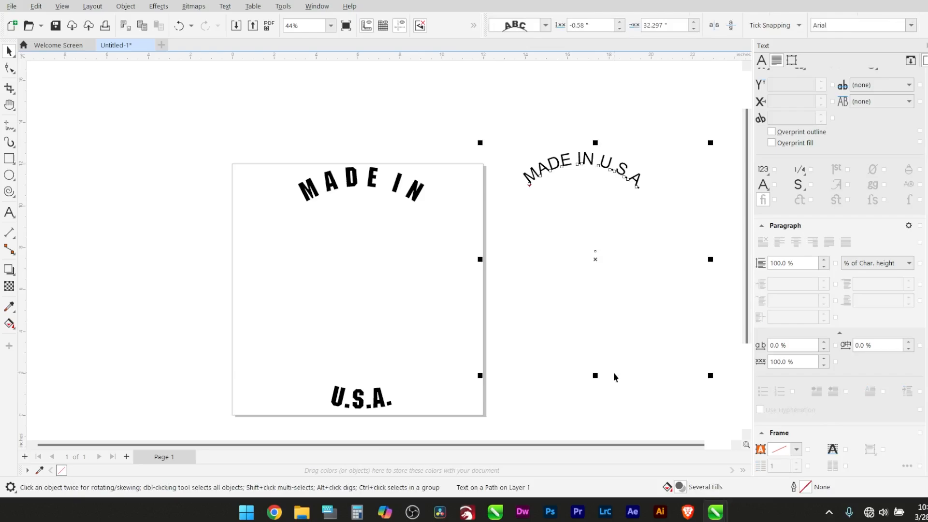
key("Escape")
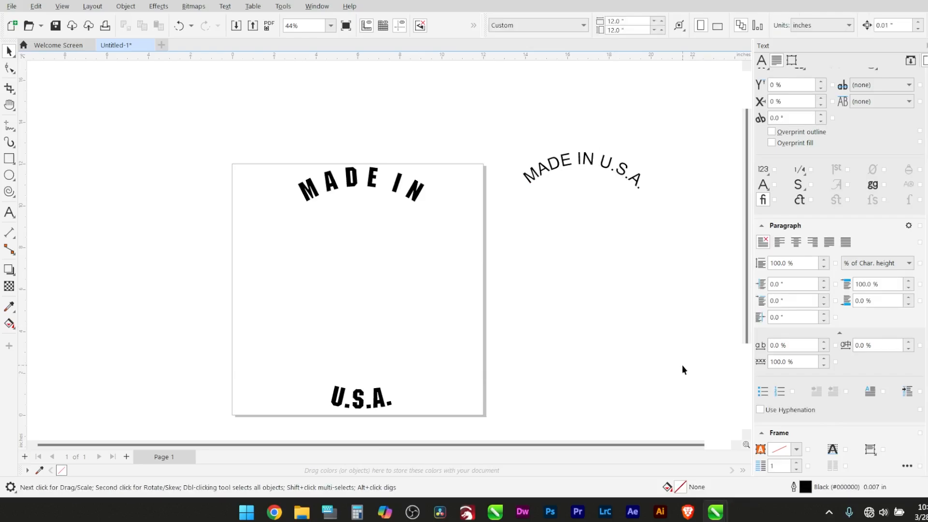
left_click(669, 340)
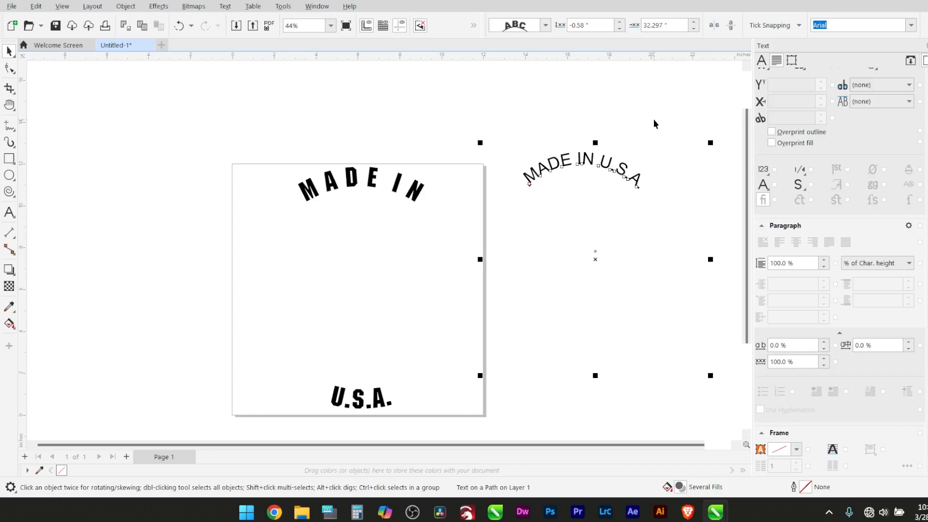
key("Escape")
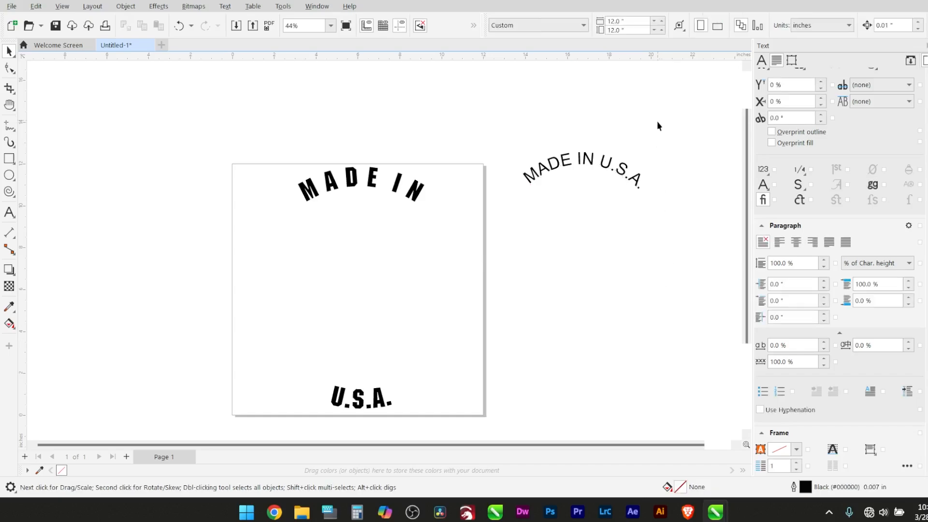